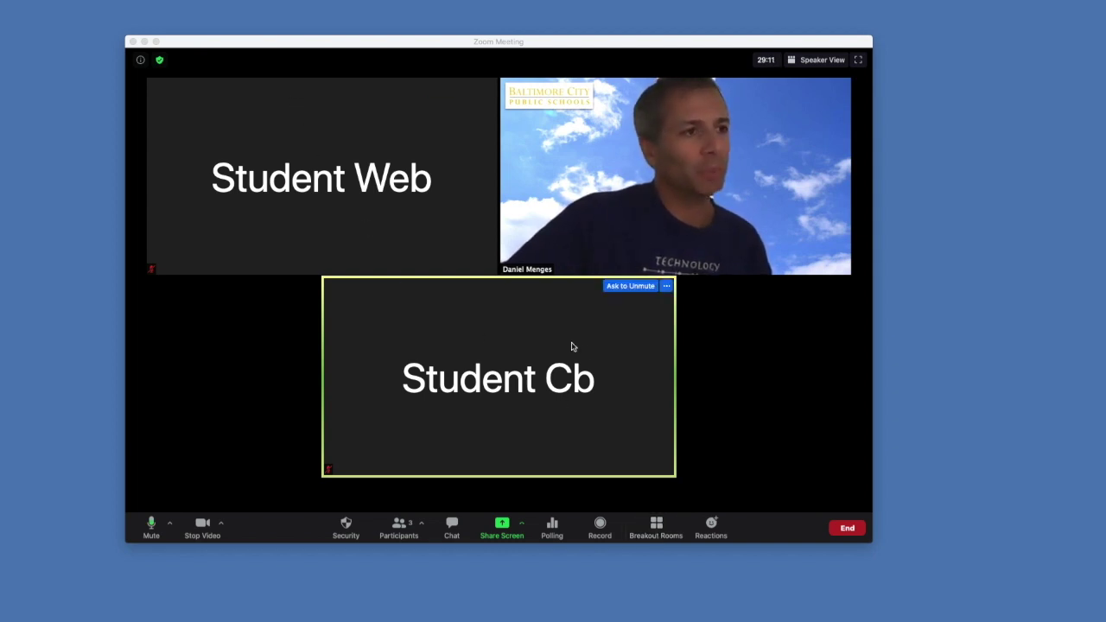
Configure 2 breakout rooms, one participant per room, keeping automatic assignment selected
click(659, 529)
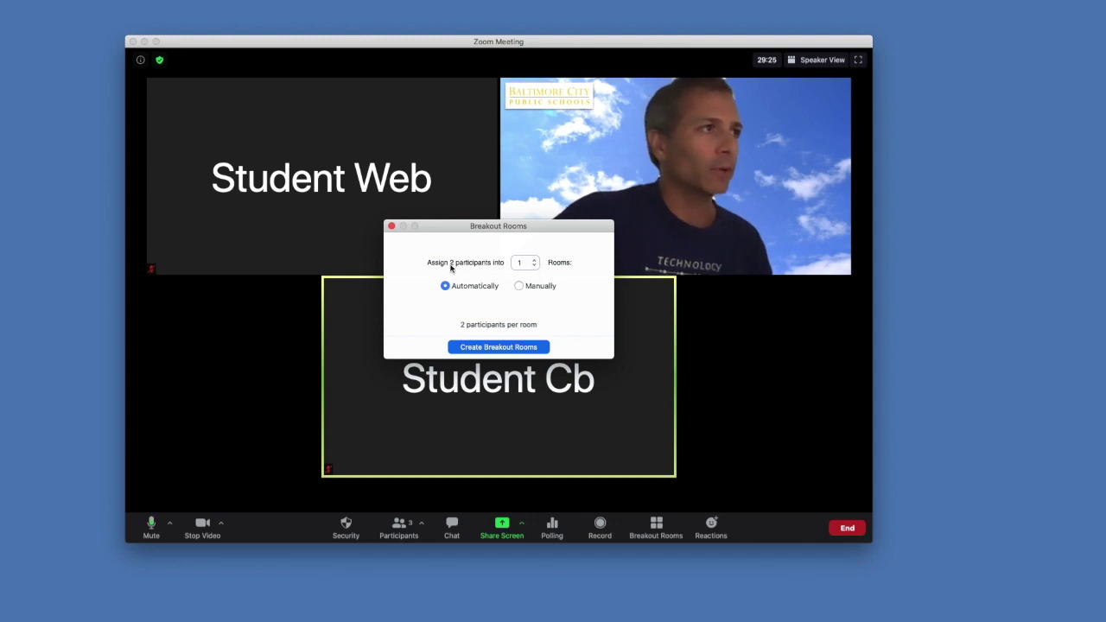
click(535, 261)
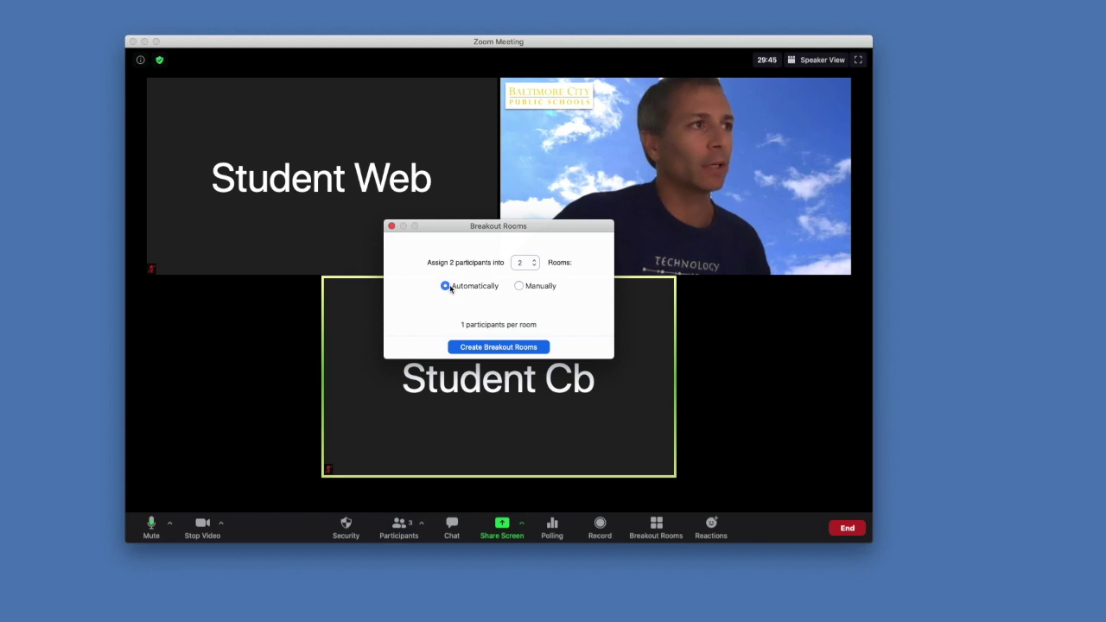
click(519, 286)
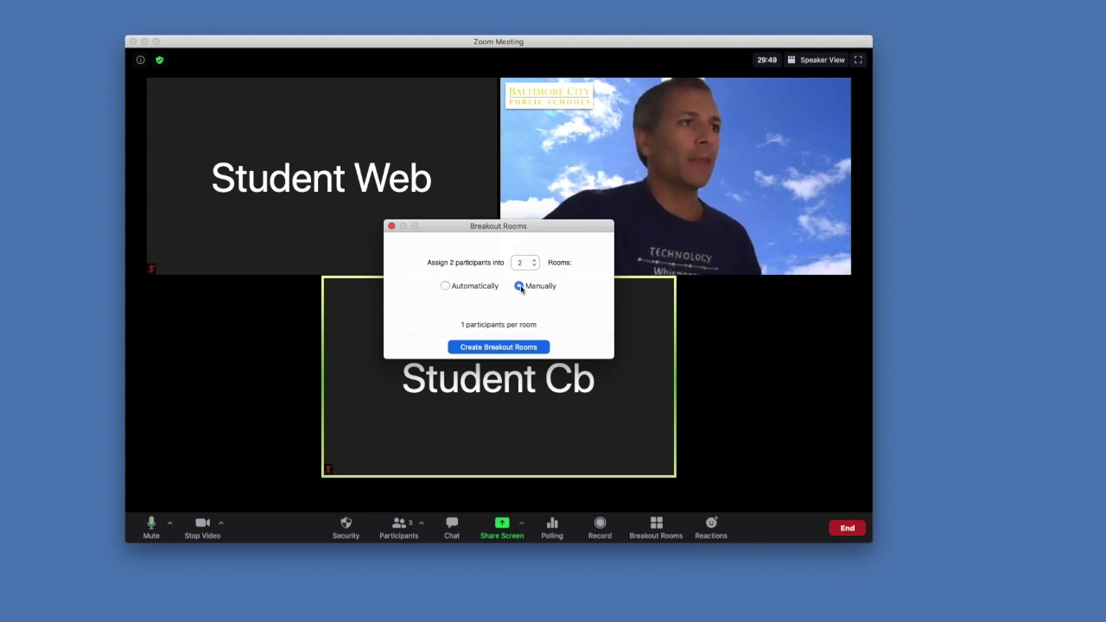
click(444, 286)
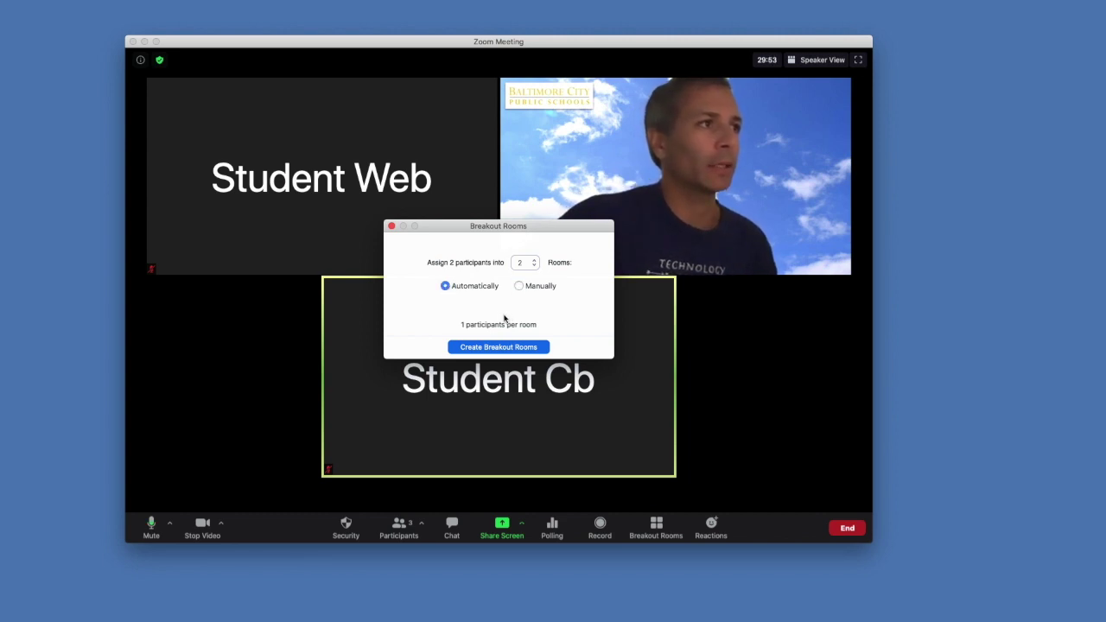
Create Breakout Room 1 and Breakout Room 2, each with one assigned student
click(491, 350)
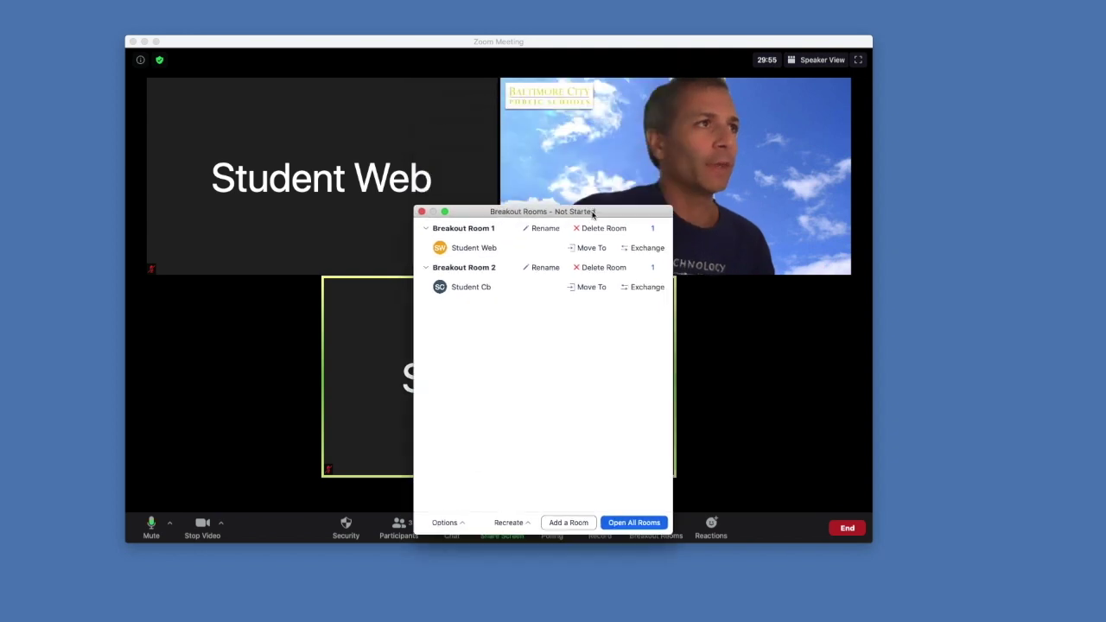
drag(593, 213, 543, 212)
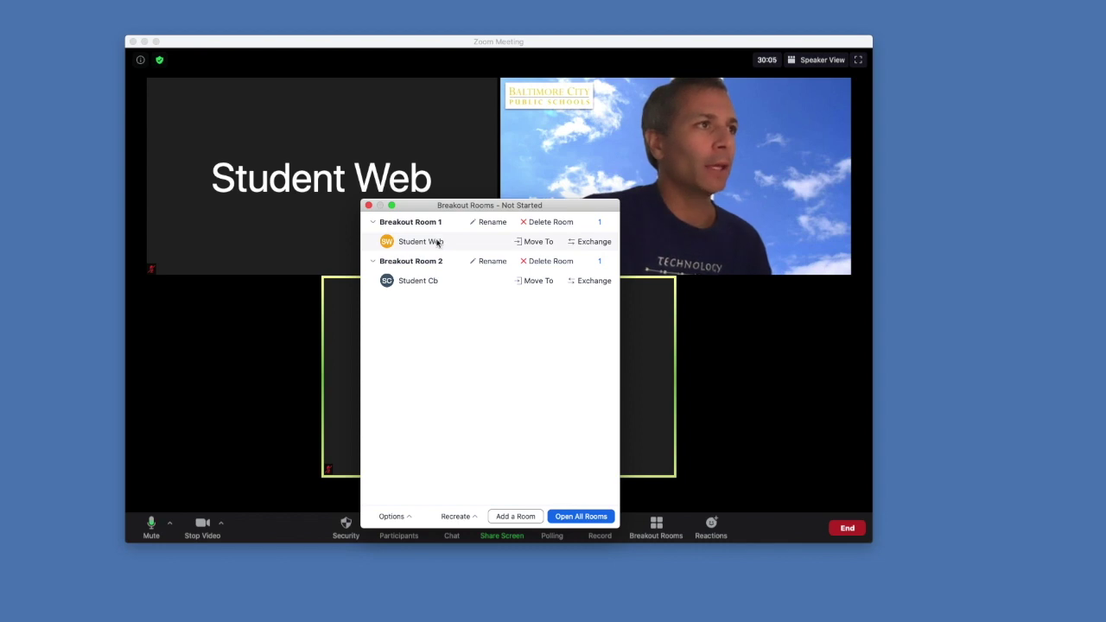
click(371, 223)
click(371, 224)
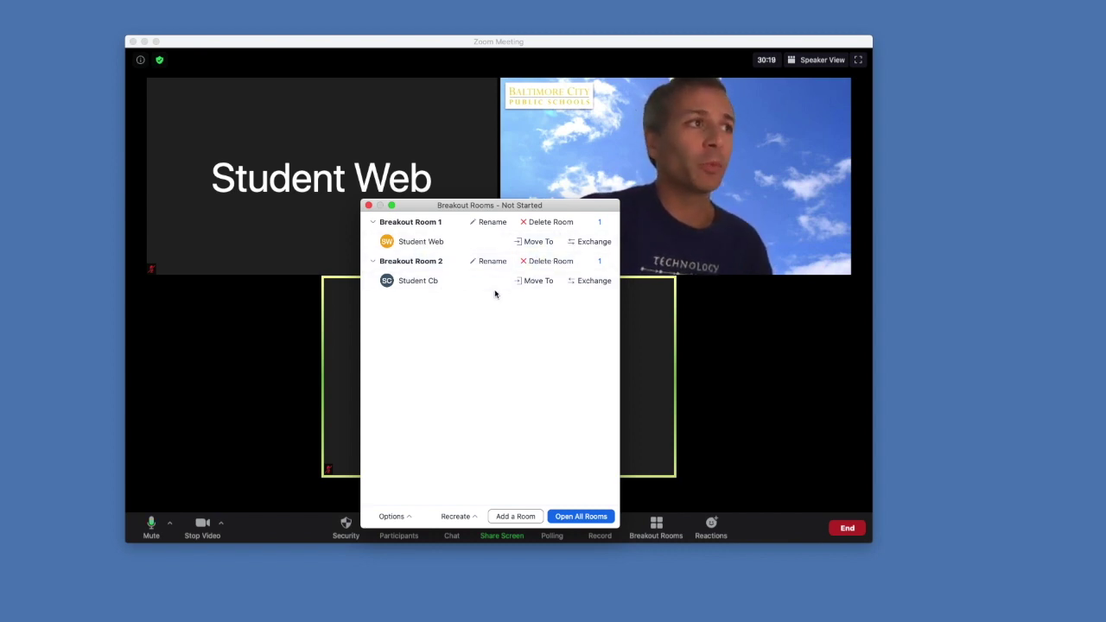
Preview Student Web's Move To and Exchange choices without changing any assignment
click(526, 244)
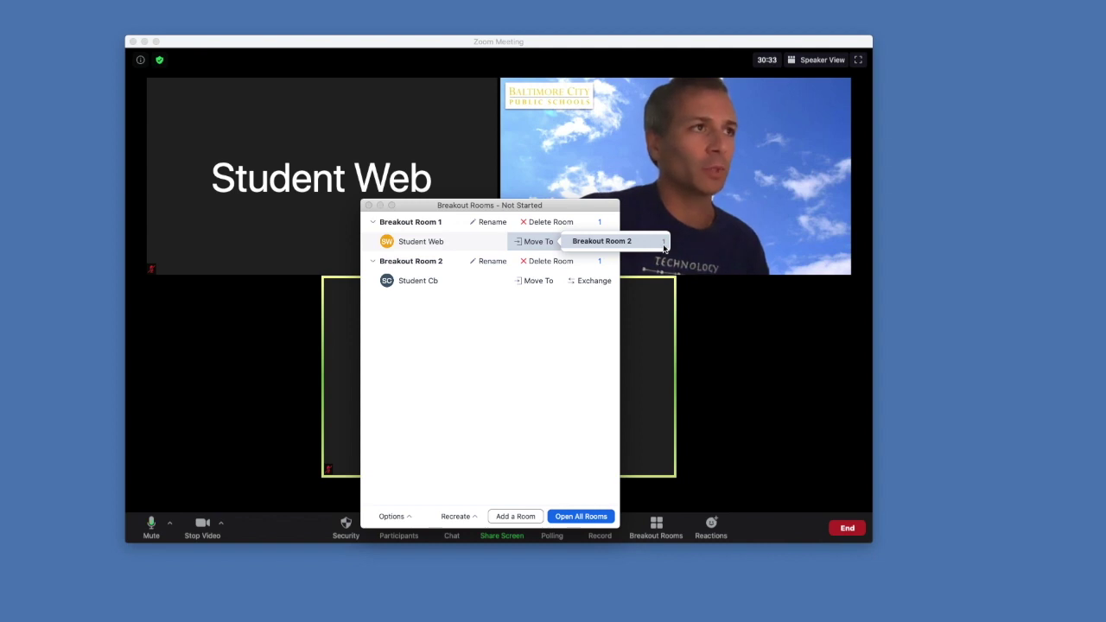
click(590, 350)
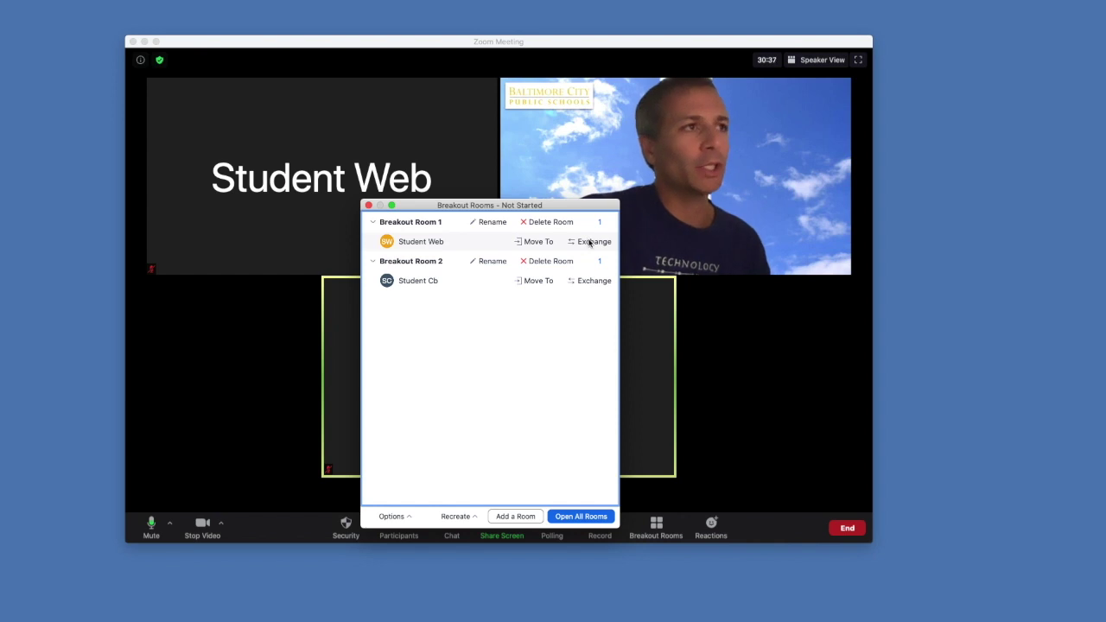
click(590, 242)
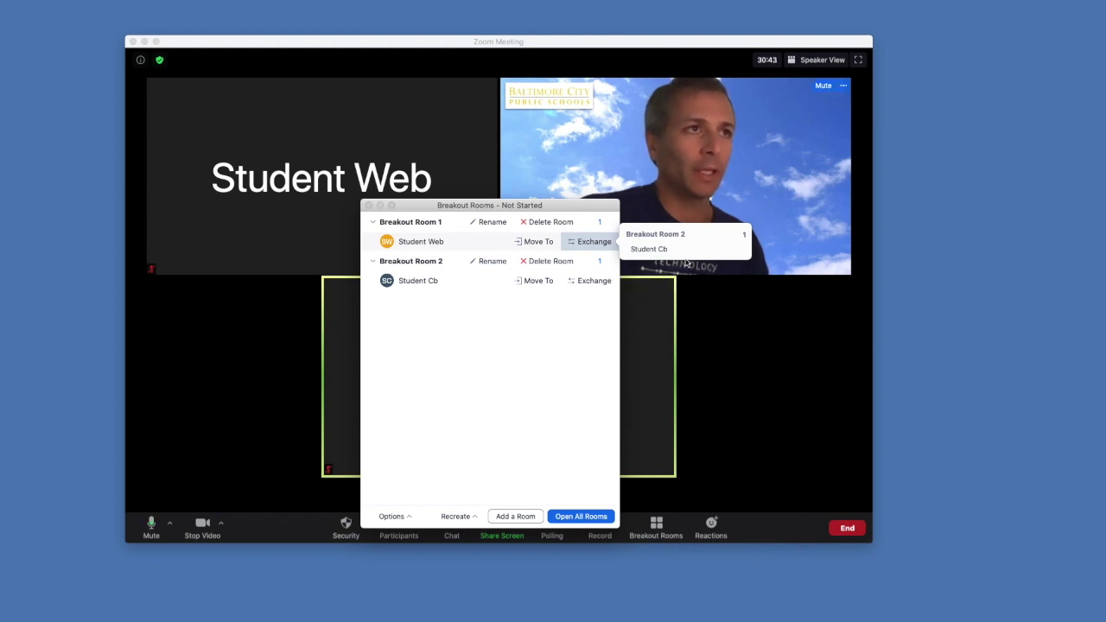
click(518, 353)
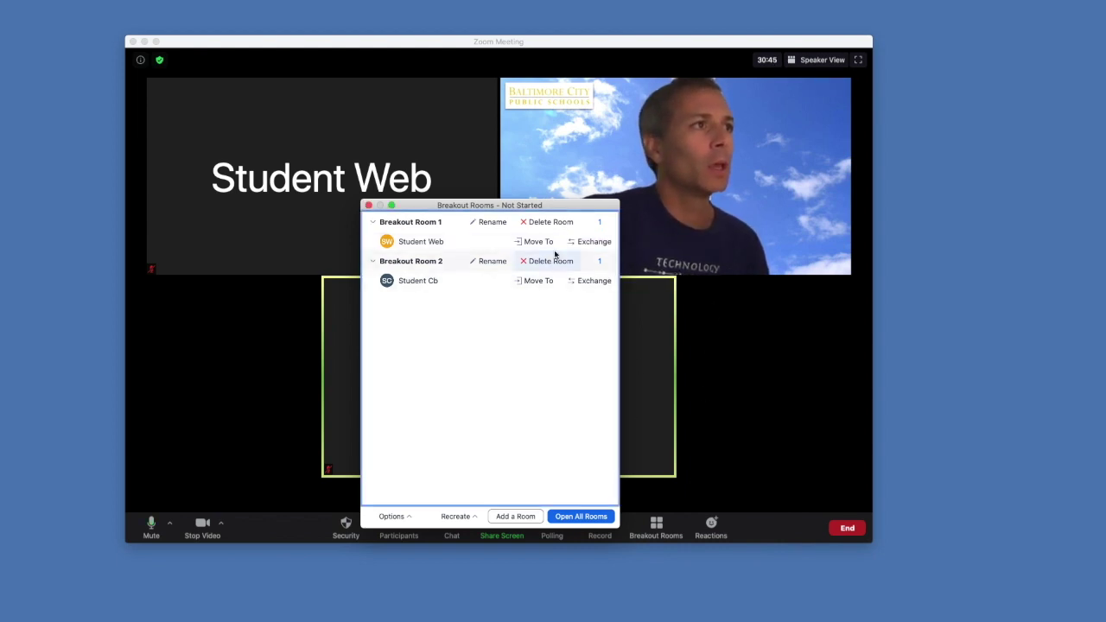
In breakout Options, auto-close rooms after 10 minutes with a 10-second countdown timer
click(393, 517)
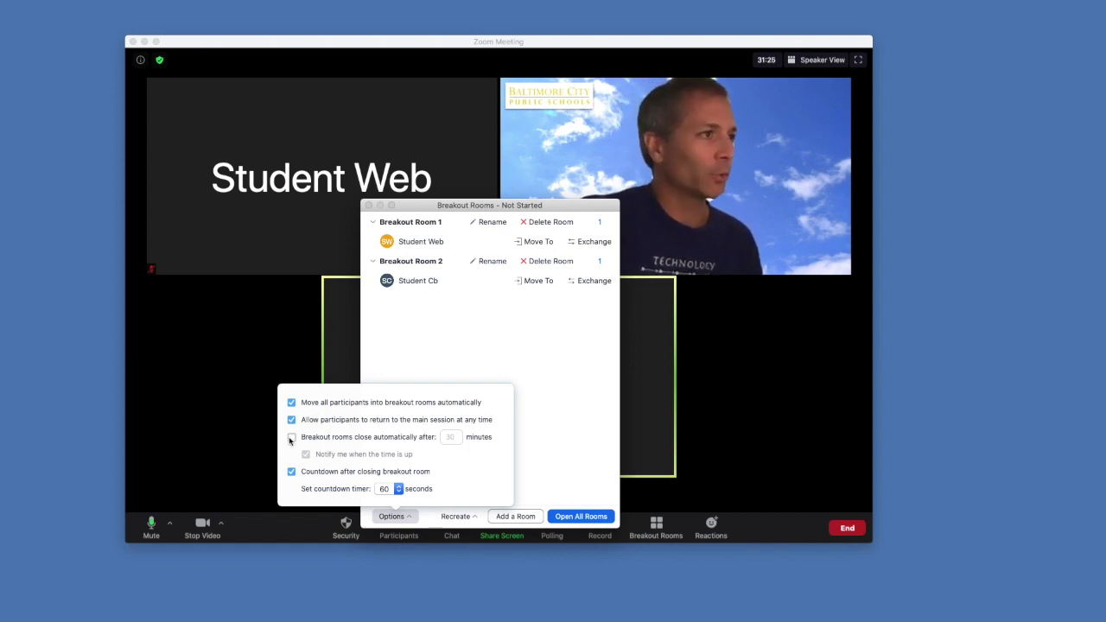
click(290, 438)
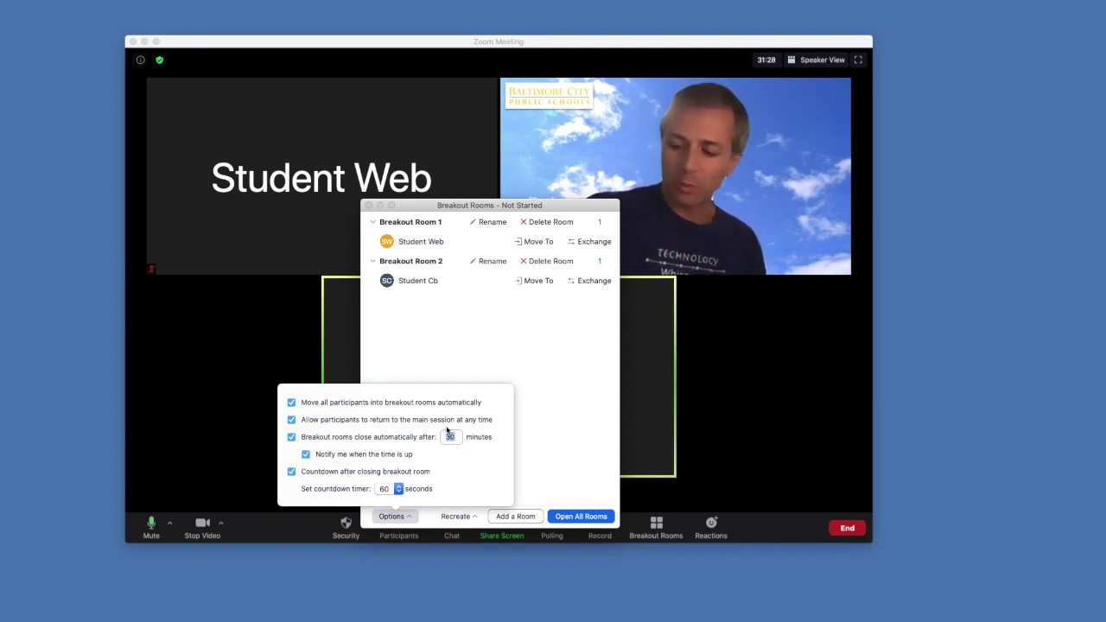
text(1)
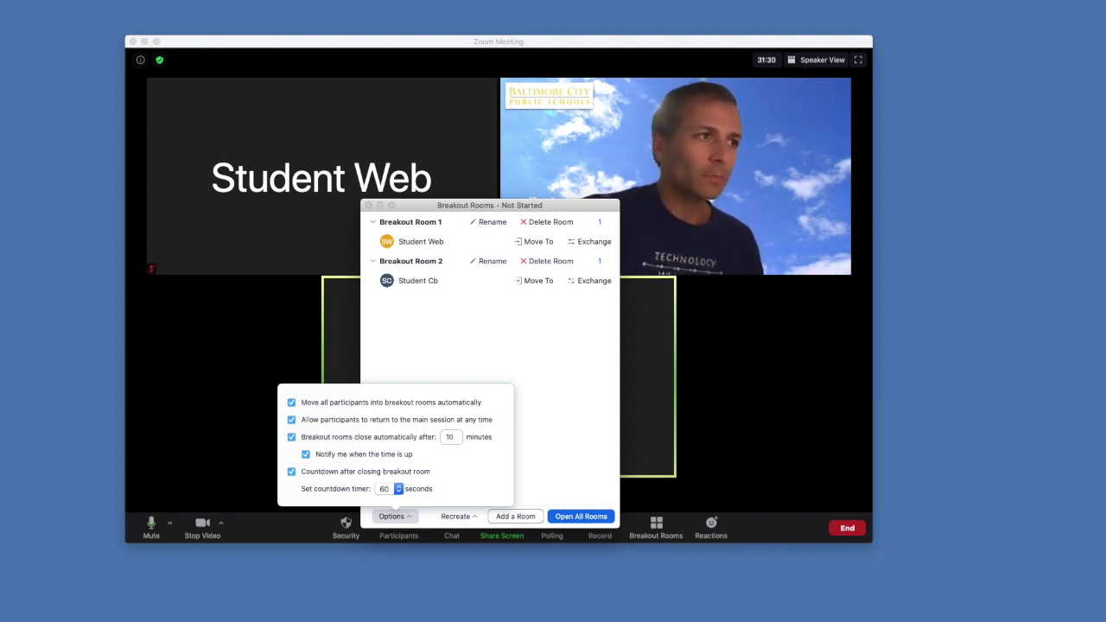
text(0)
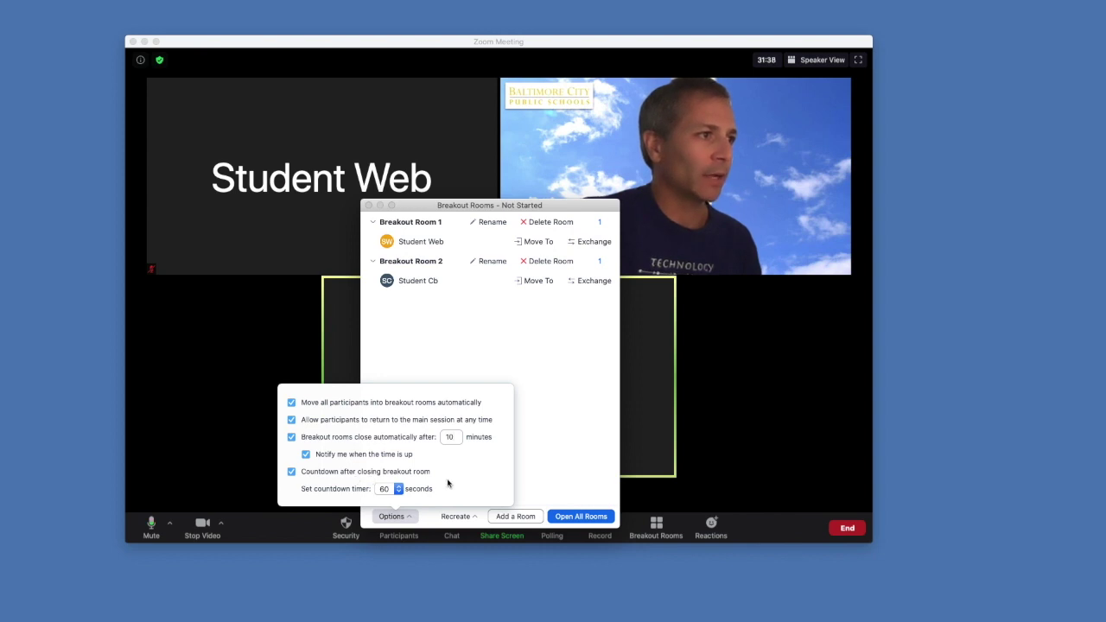
click(398, 490)
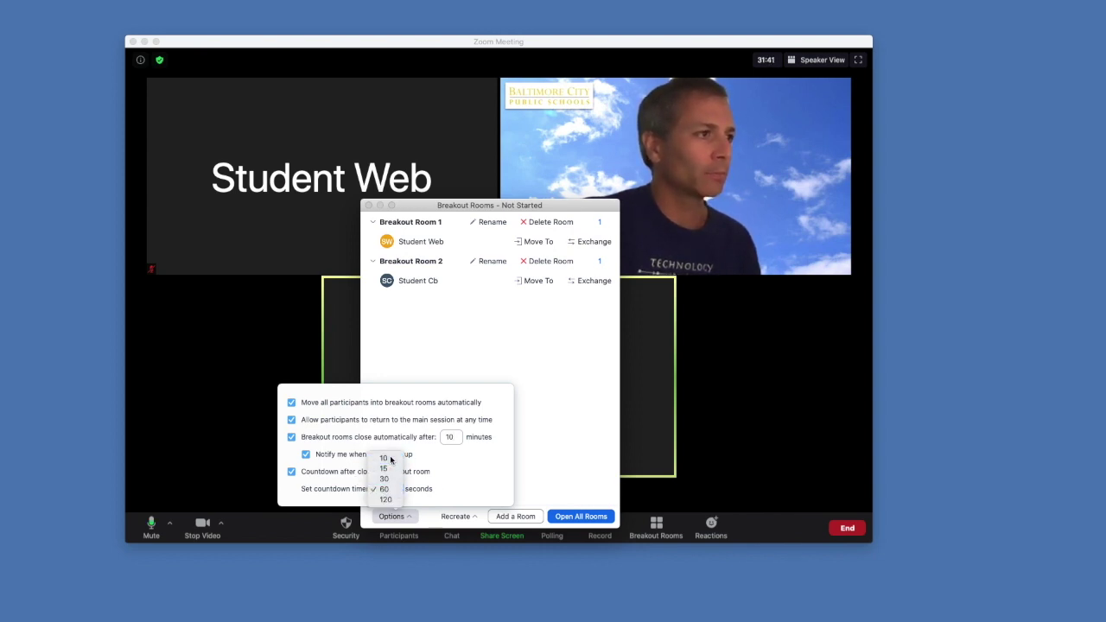
click(385, 459)
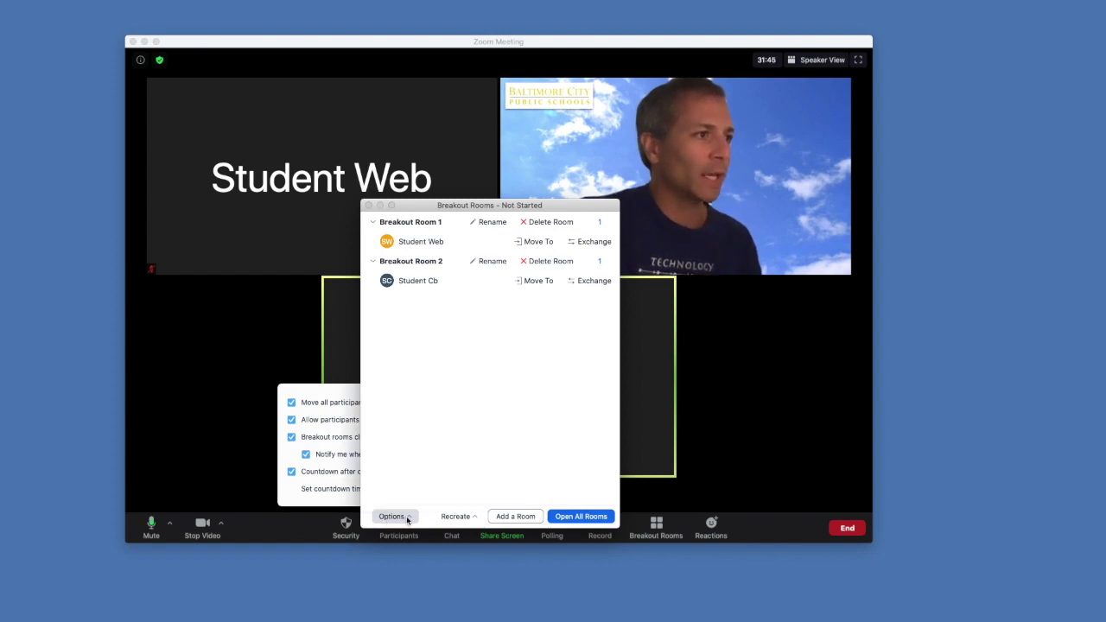
Leave the Recreate options unchanged and open all breakout rooms
click(478, 521)
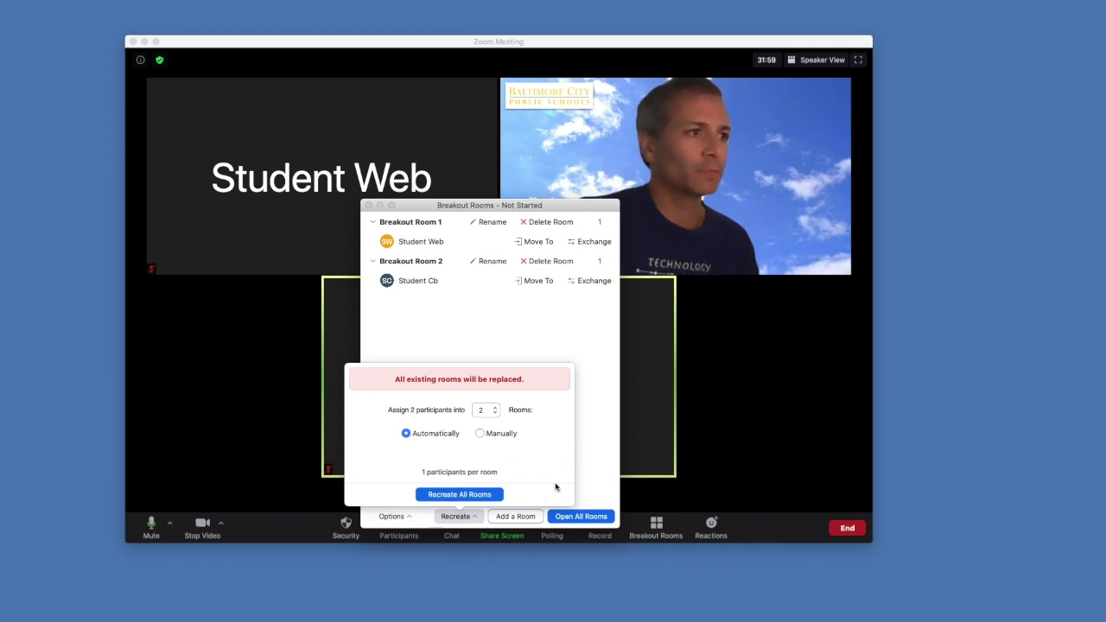
click(527, 521)
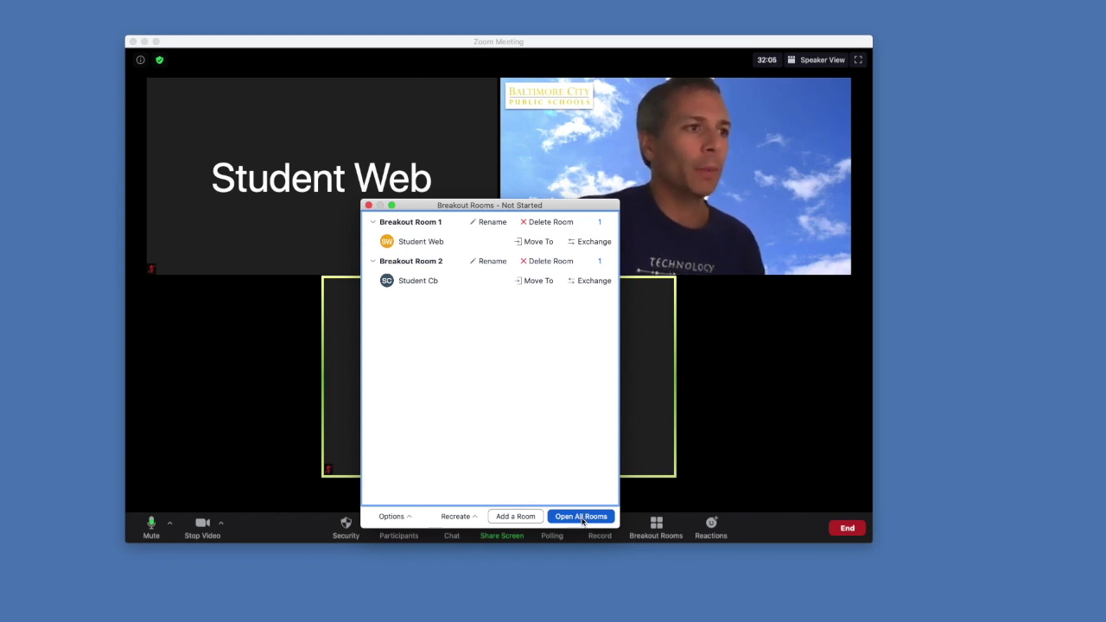
click(581, 517)
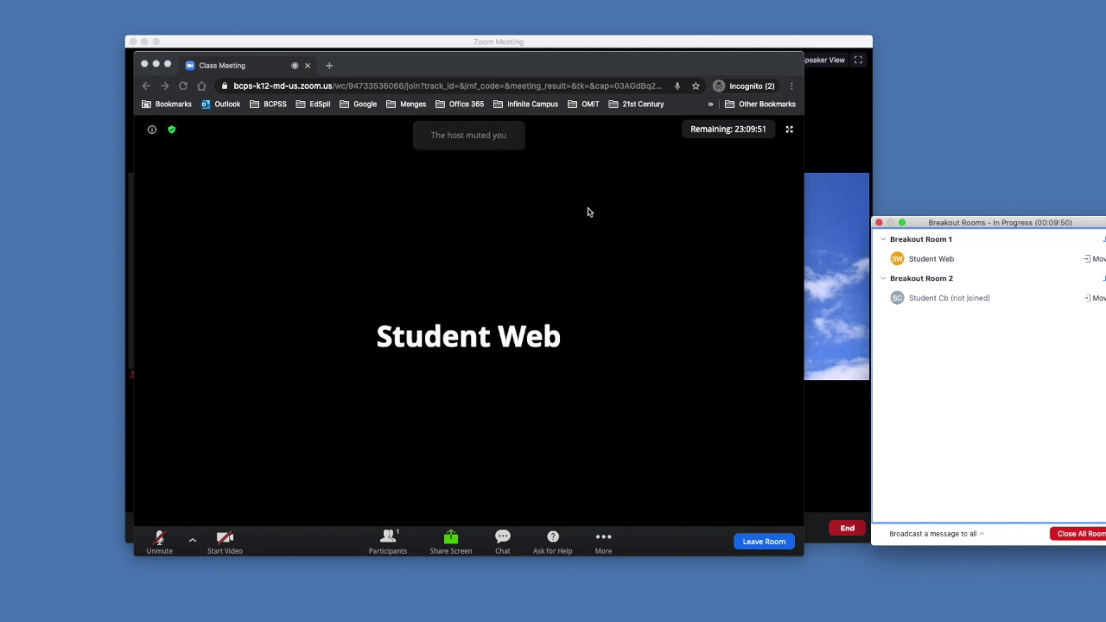
click(170, 138)
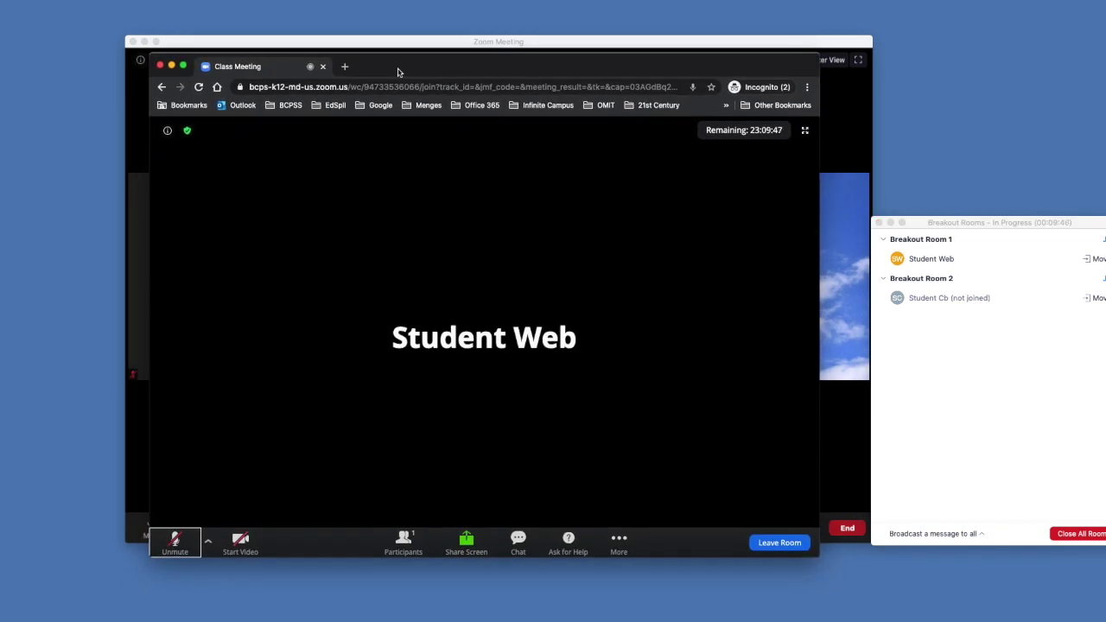
click(167, 131)
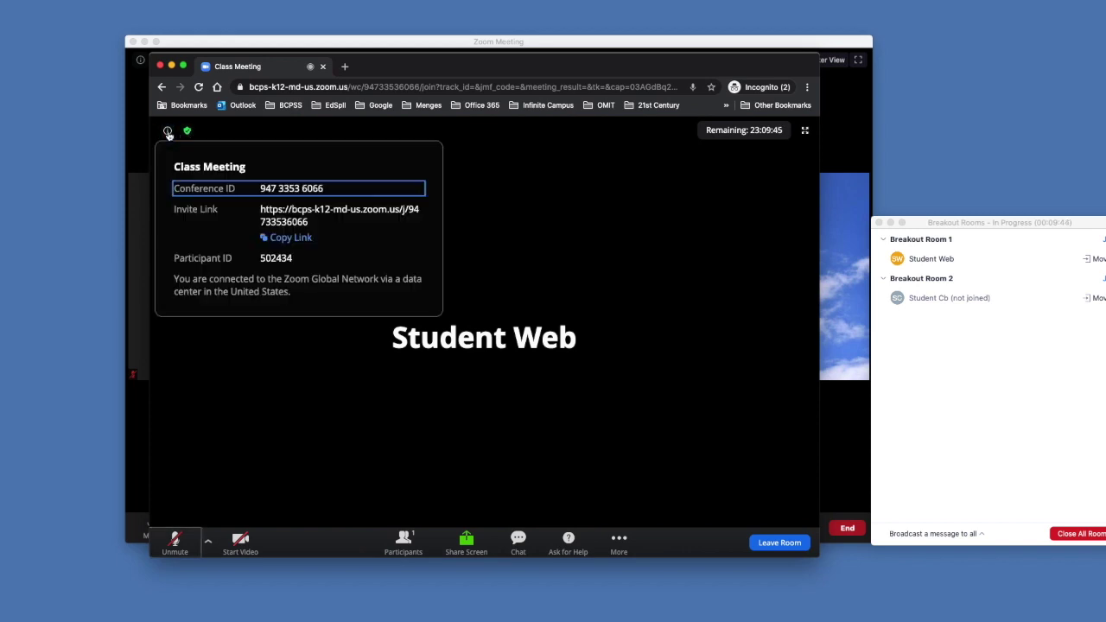
click(168, 133)
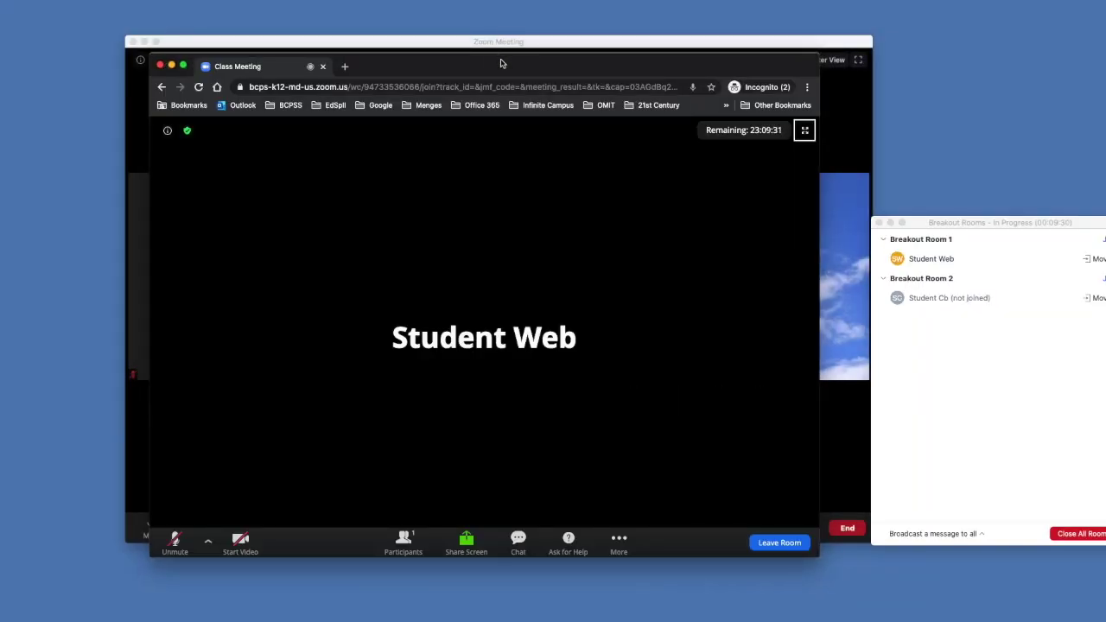
drag(502, 64, 498, 44)
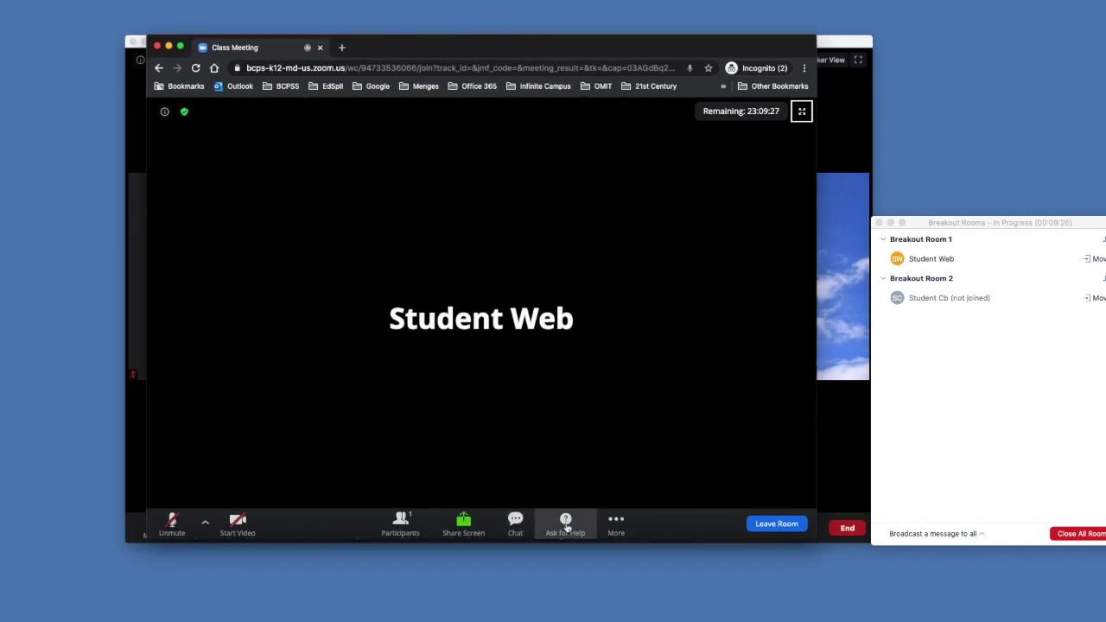
click(400, 522)
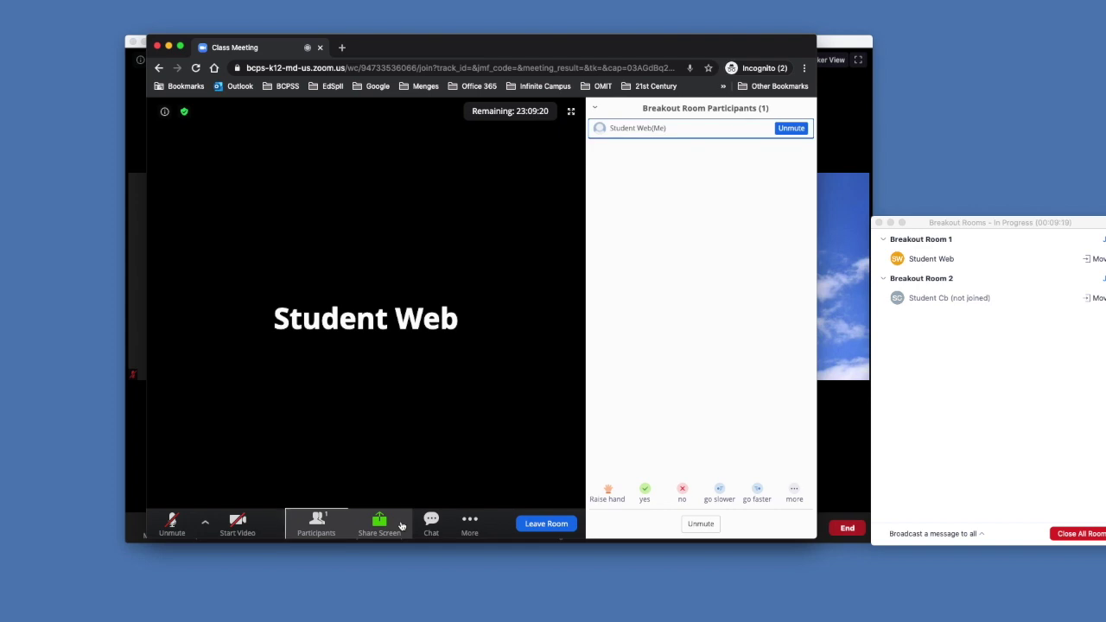
click(324, 528)
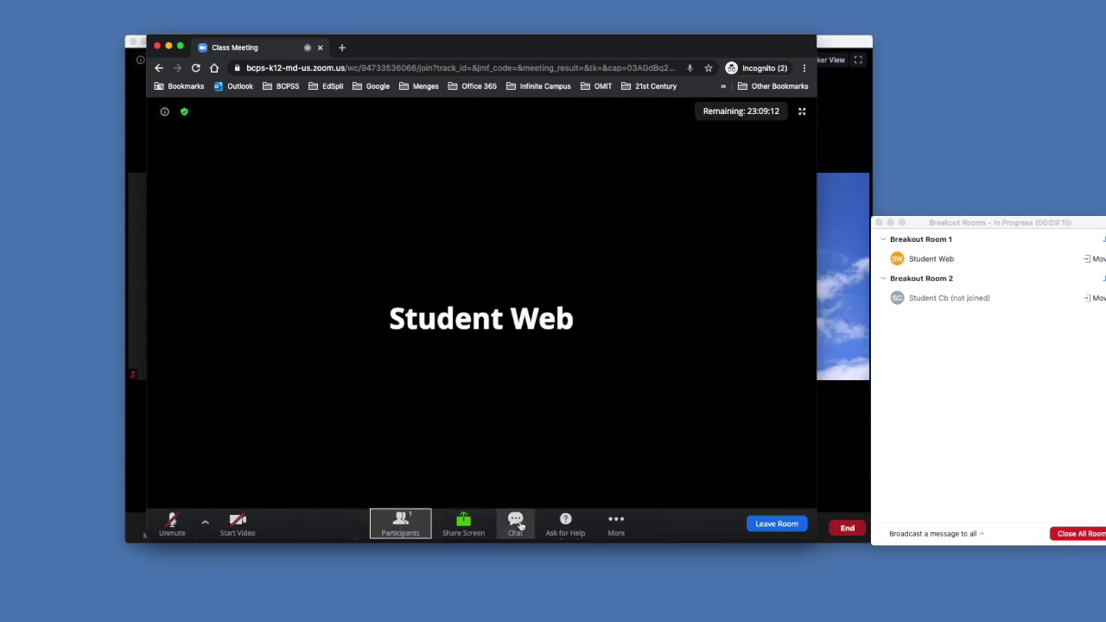
As Student Web, ask for help and invite the host to Breakout Room 1
click(567, 523)
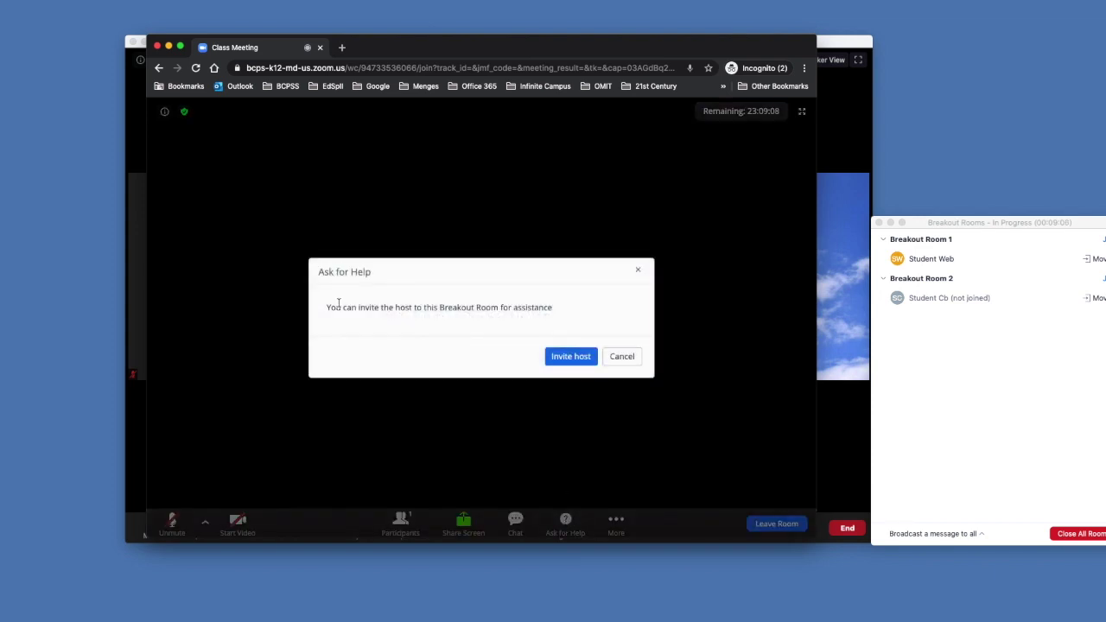
click(567, 357)
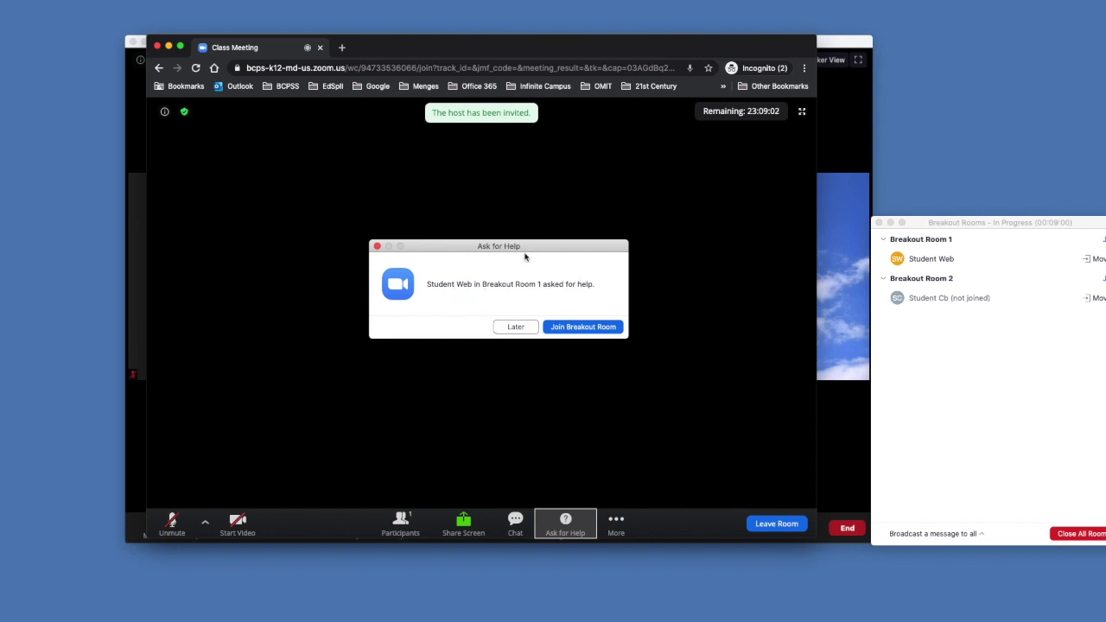
drag(526, 254, 1044, 113)
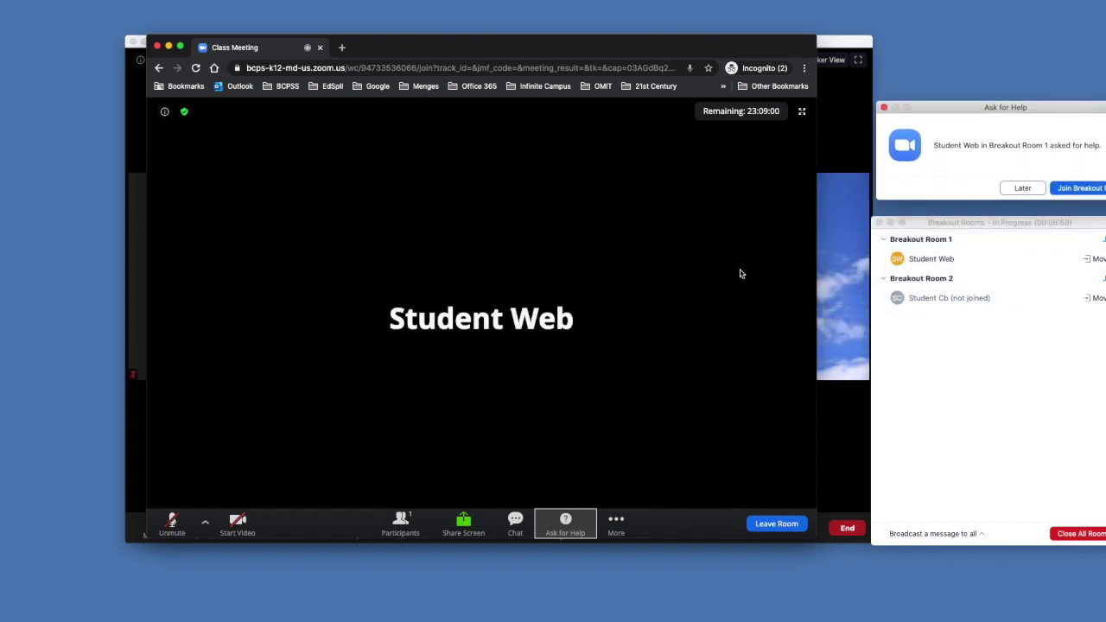
Leave Breakout Room 1 and return to the main session
click(616, 524)
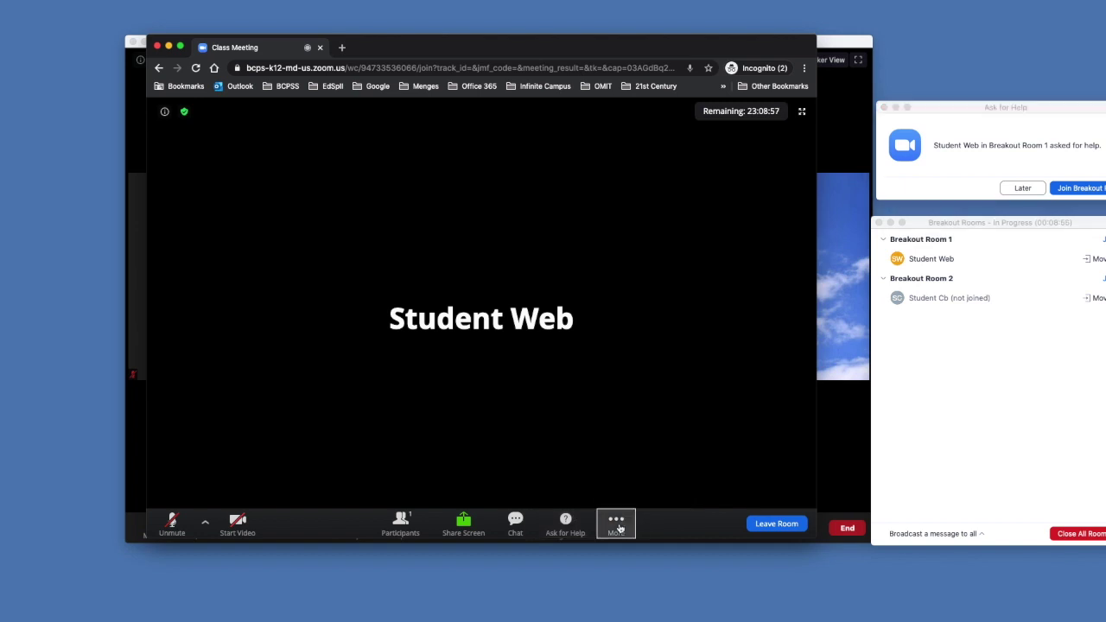
click(770, 524)
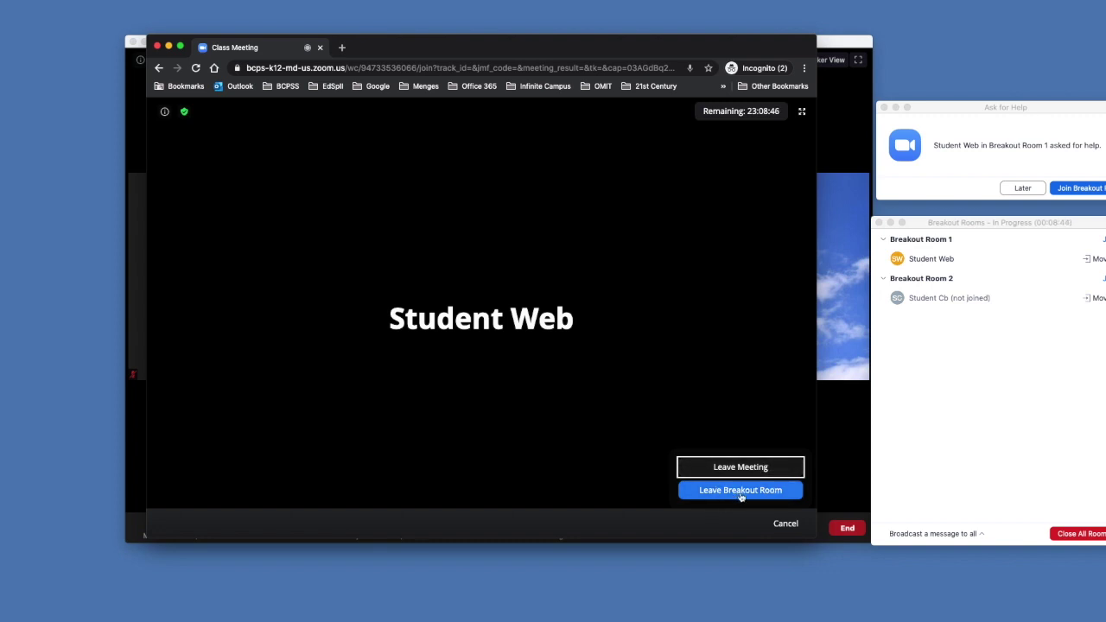
click(740, 490)
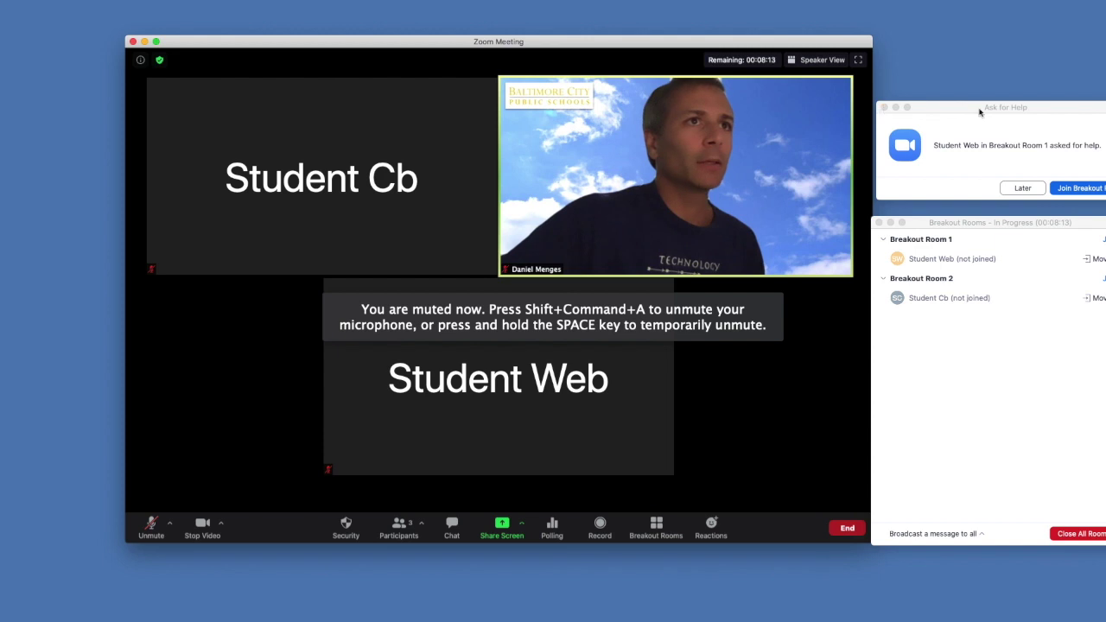
Join Breakout Room 1 from the help request, then leave back to the main session
drag(951, 116, 457, 386)
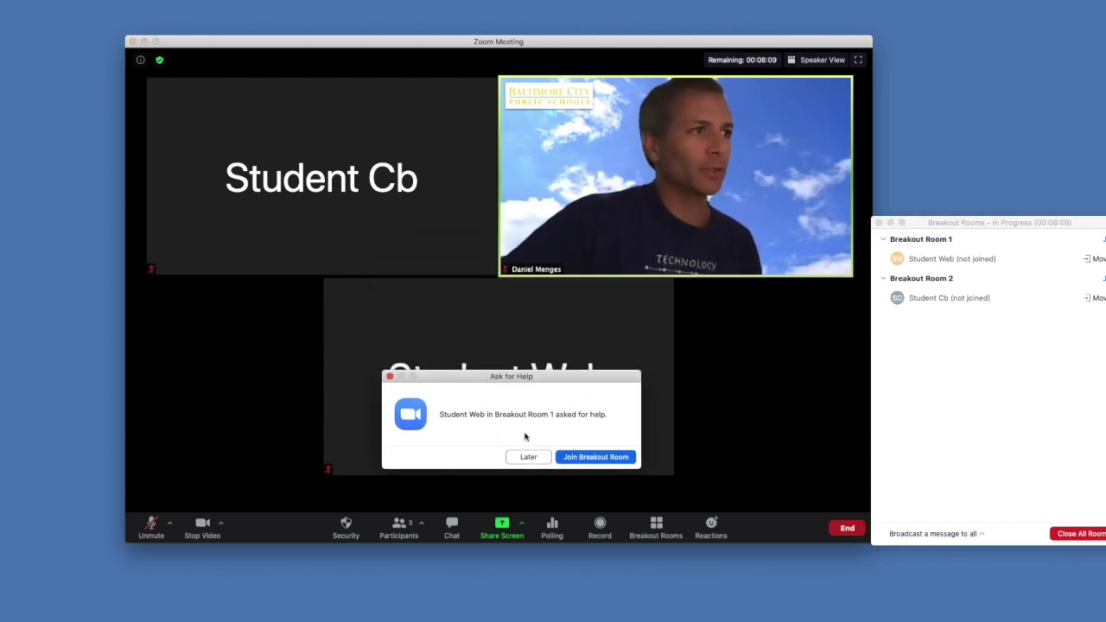
click(604, 461)
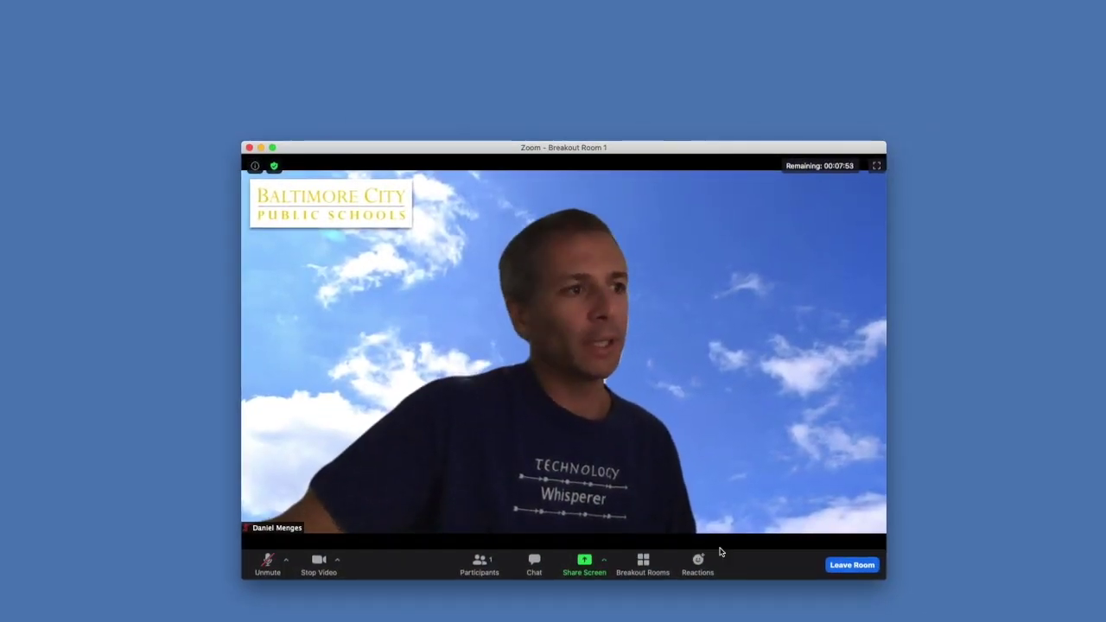
click(840, 566)
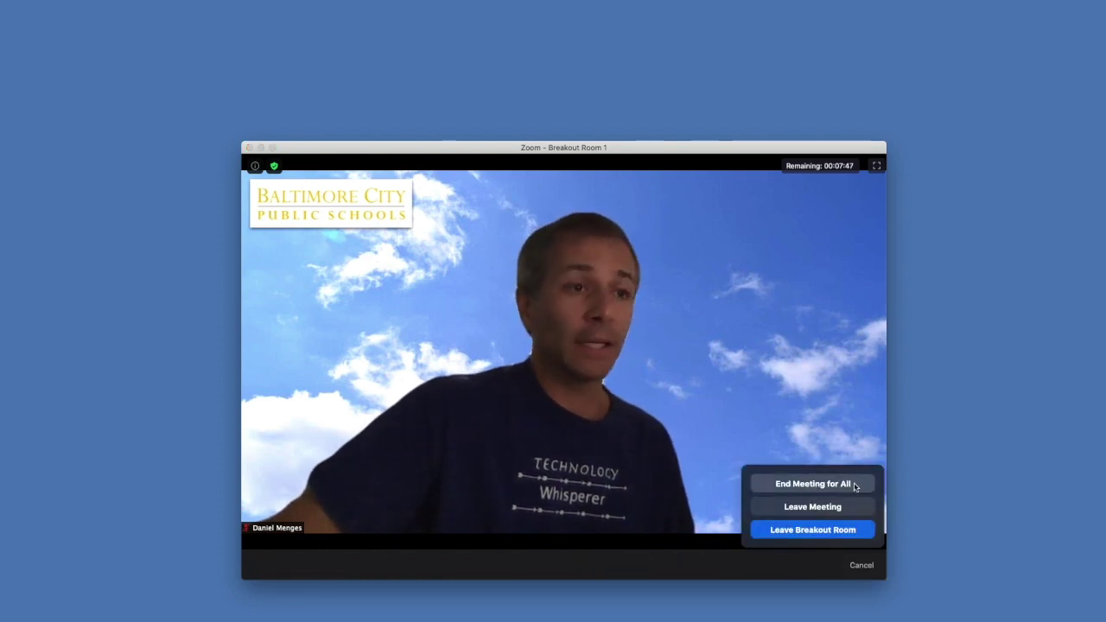
click(814, 536)
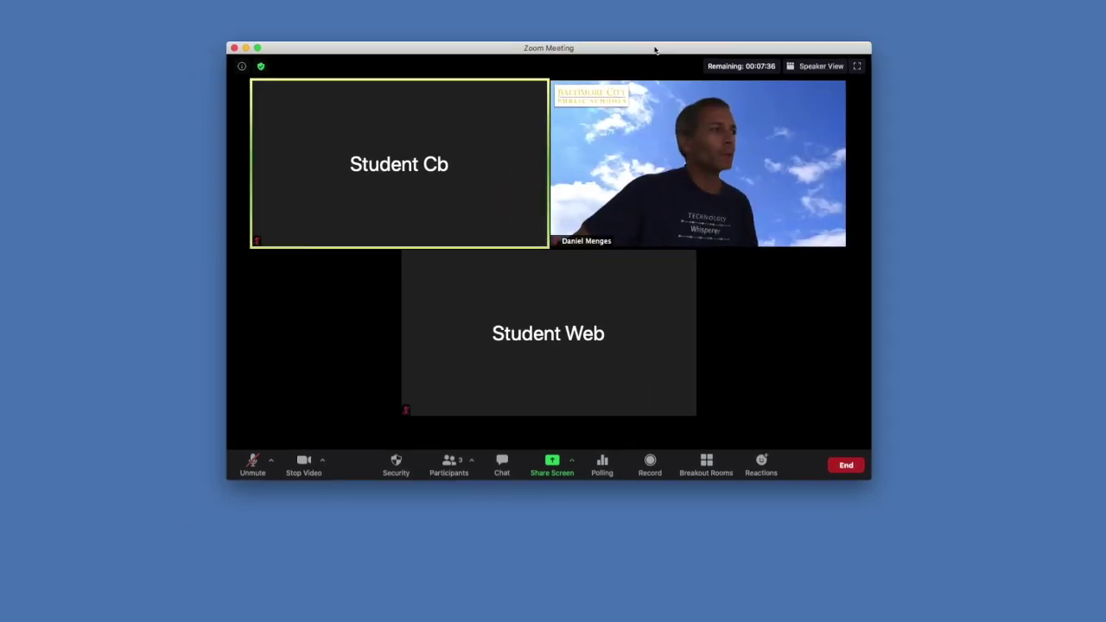
Show the breakout rooms overview and place it at the lower left of the screen
click(705, 464)
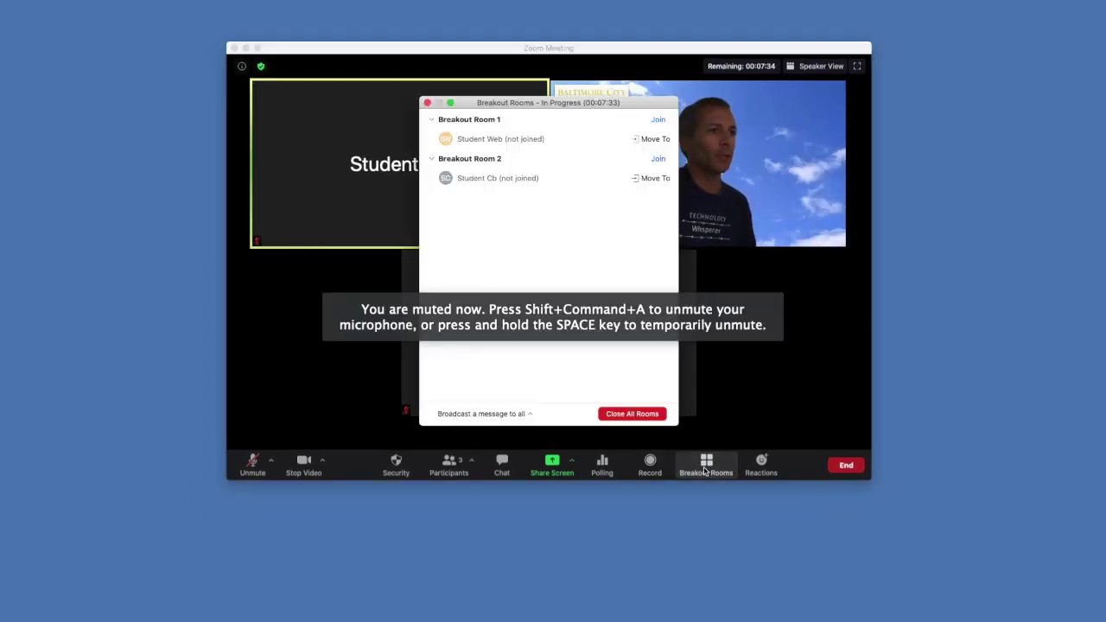
drag(564, 106, 201, 235)
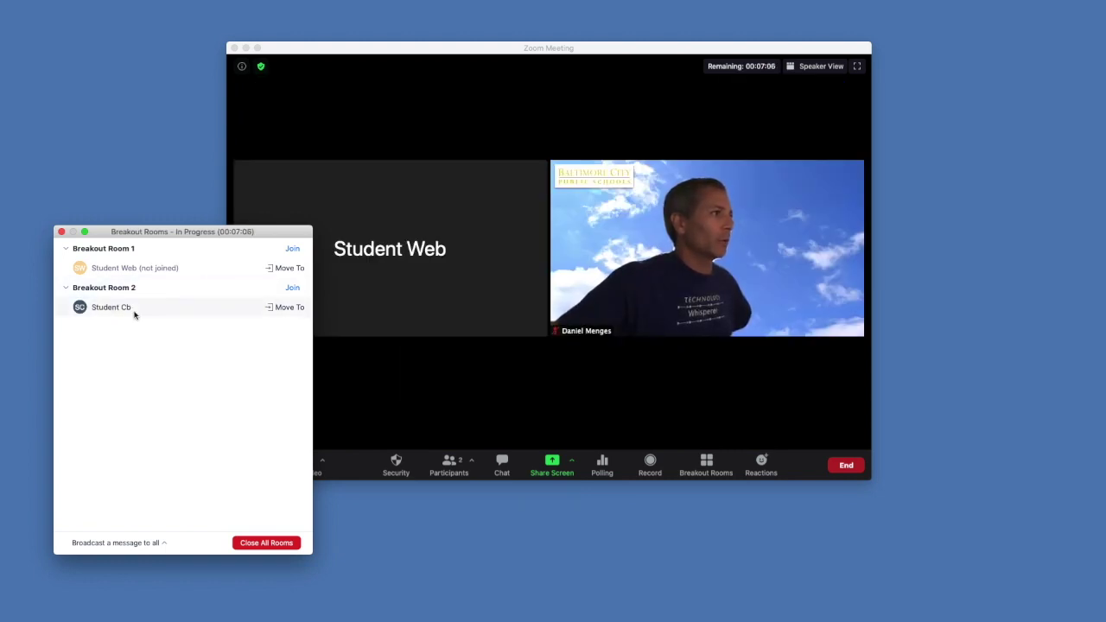
Check the student's Move To choices without moving anyone, then start a broadcast to all rooms
click(279, 269)
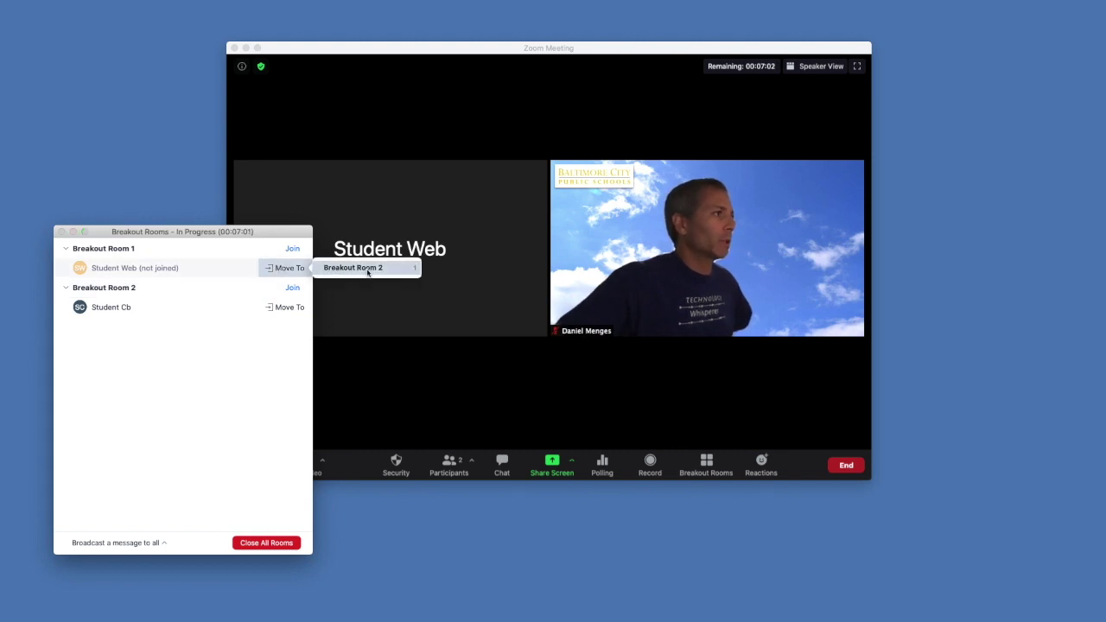
click(147, 383)
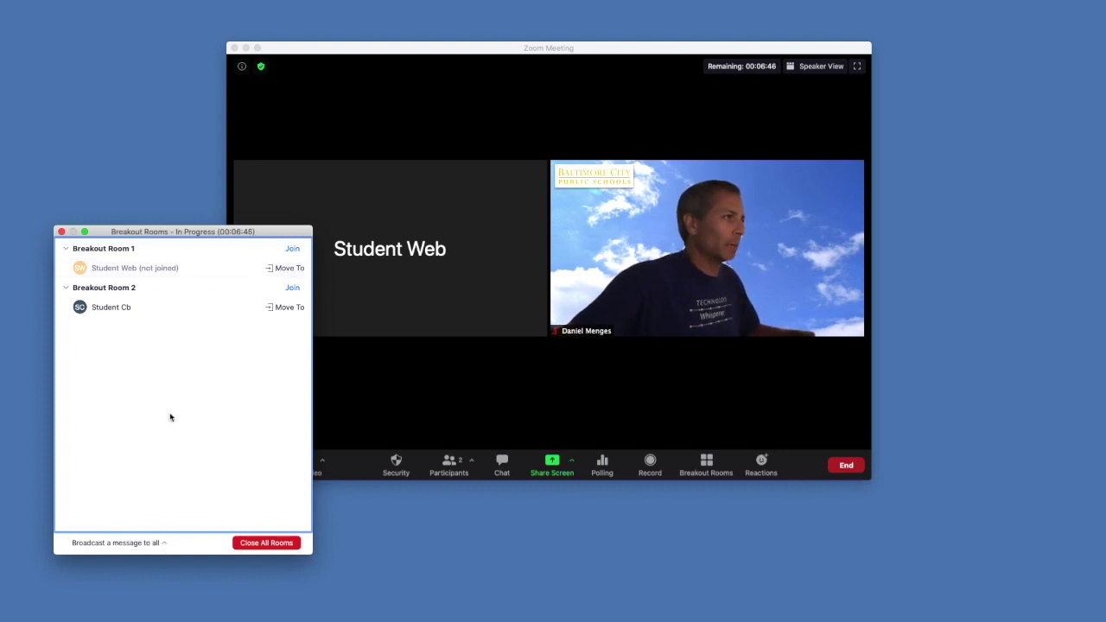
click(164, 544)
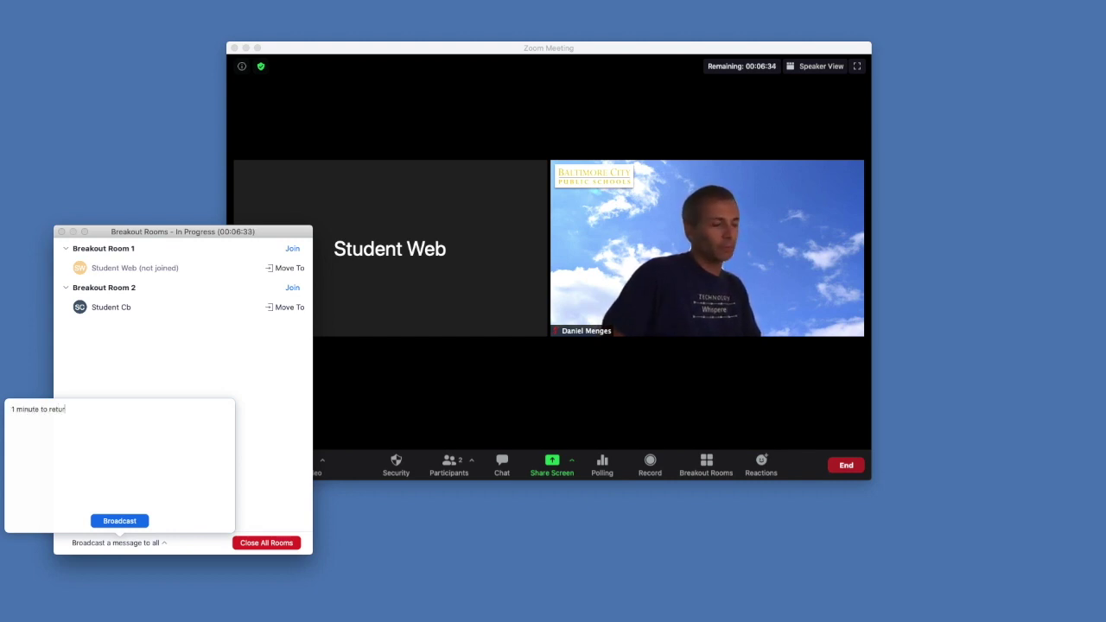
Broadcast '1 minute to return' and confirm it appears in the student's Chrome window
key(Return)
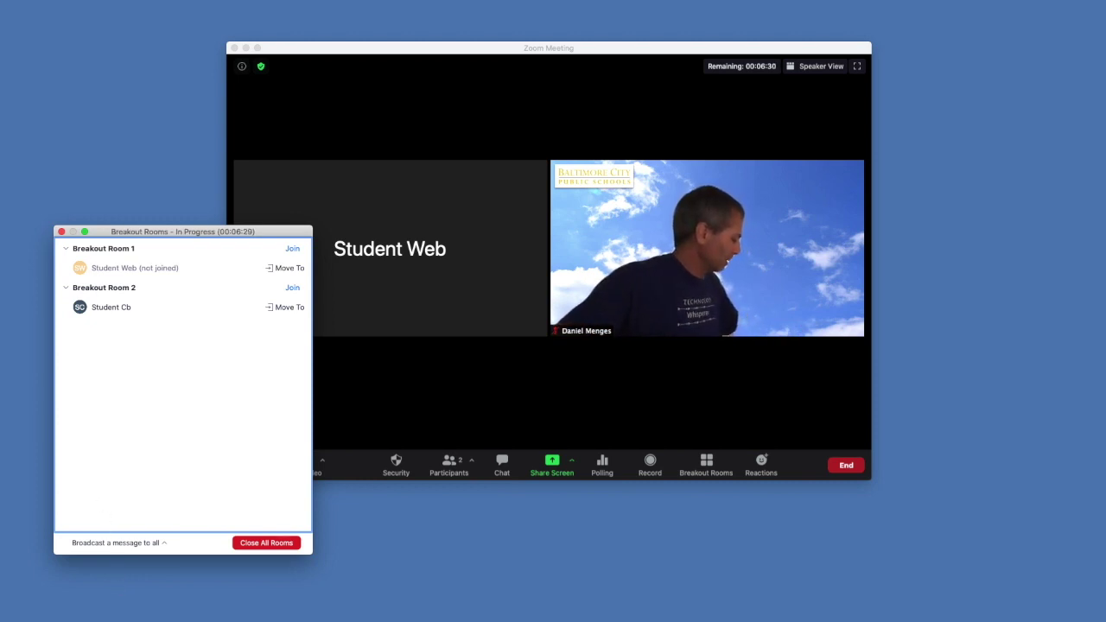
mouse_move(553, 619)
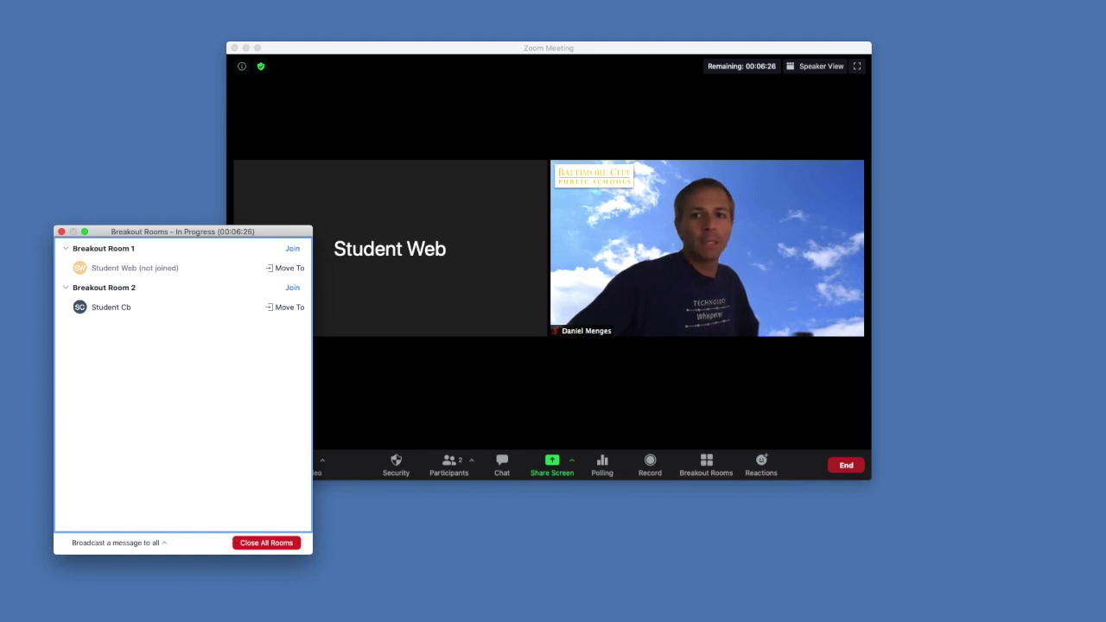
key(super+Tab)
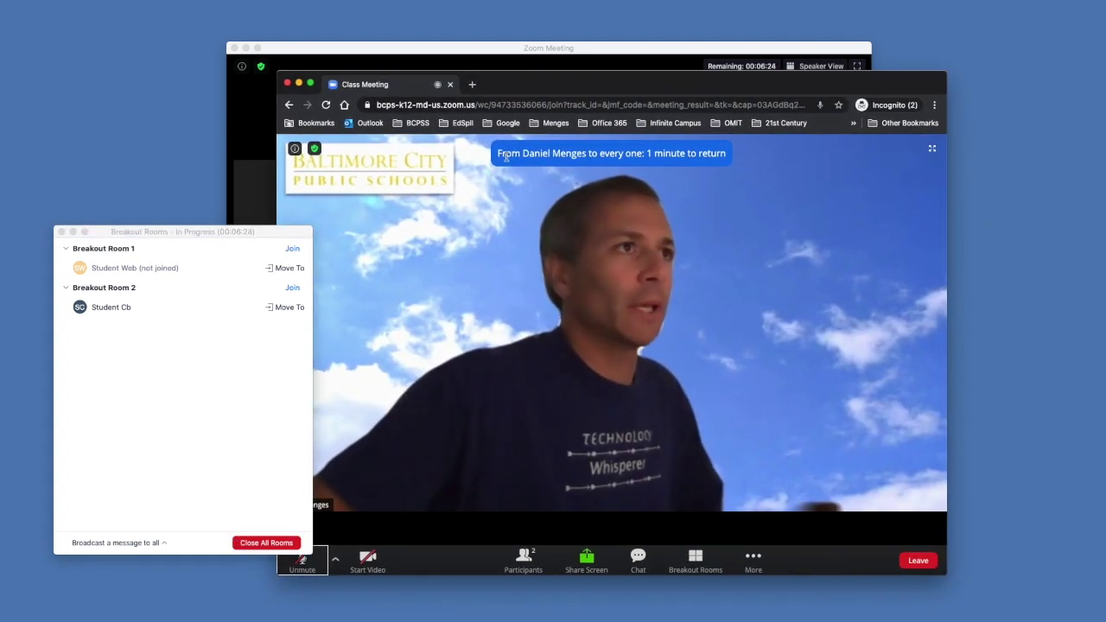
double_click(614, 83)
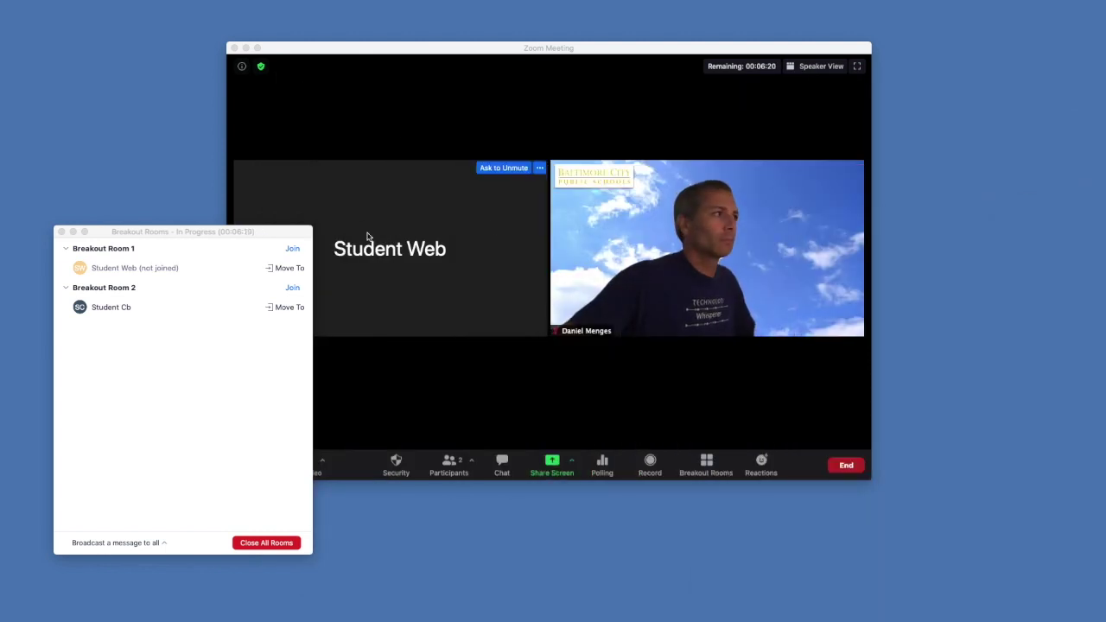
drag(189, 240, 377, 196)
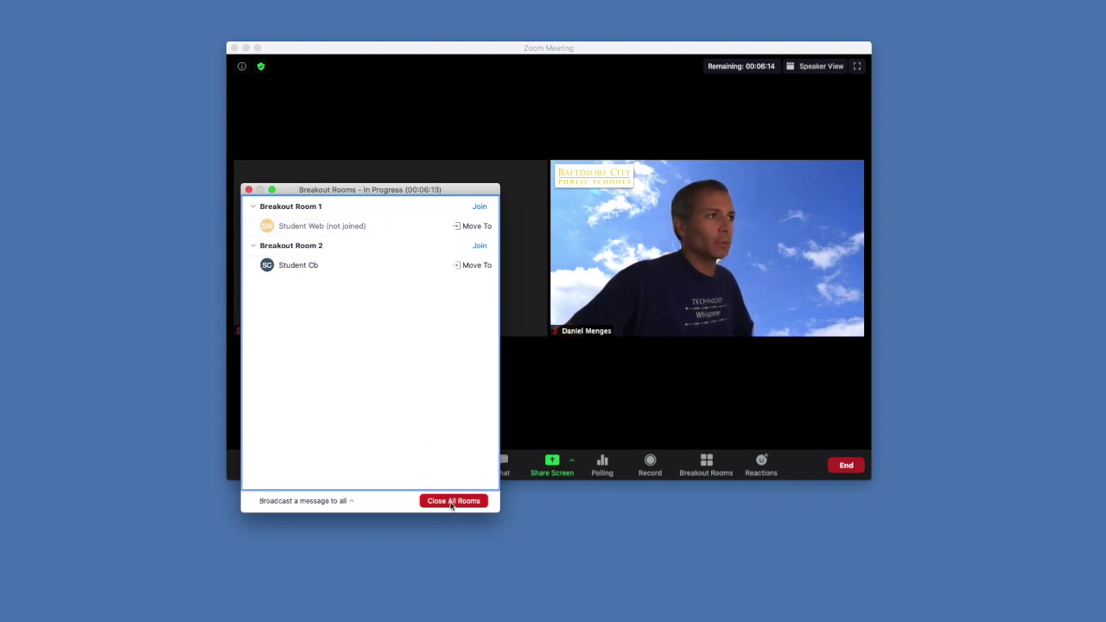
Close all breakout rooms and dismiss the Breakout Rooms overview window
click(450, 502)
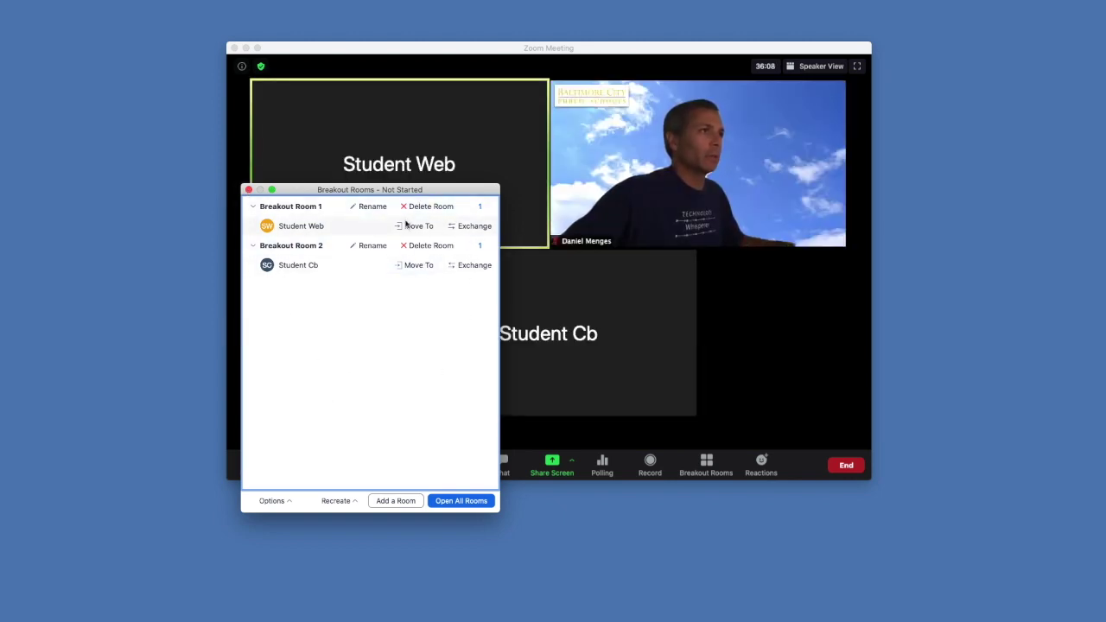
click(248, 190)
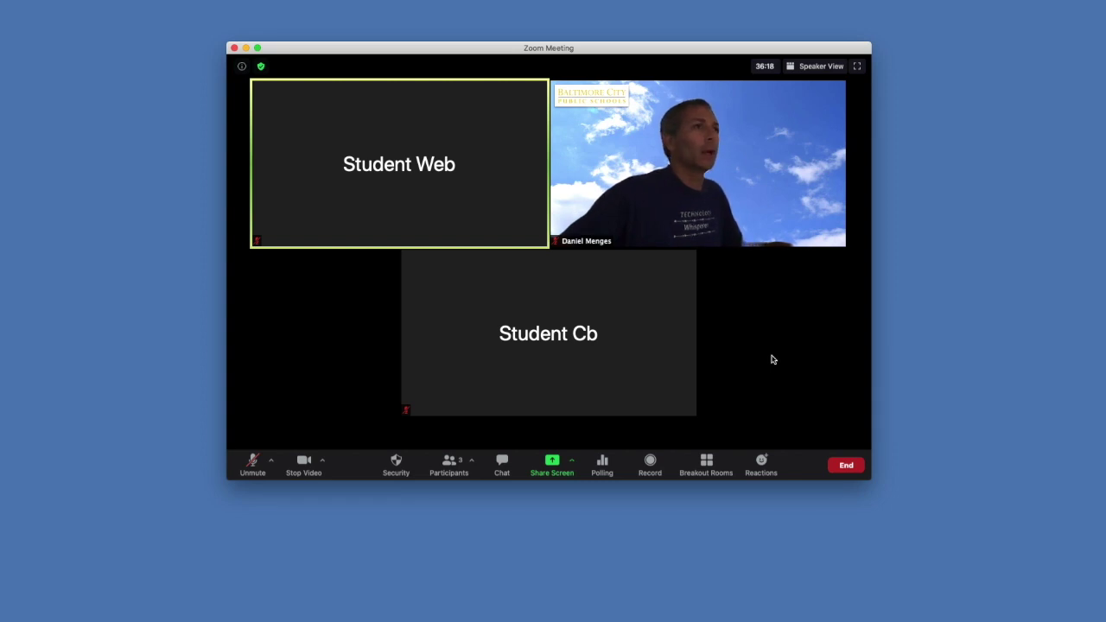
mouse_move(679, 324)
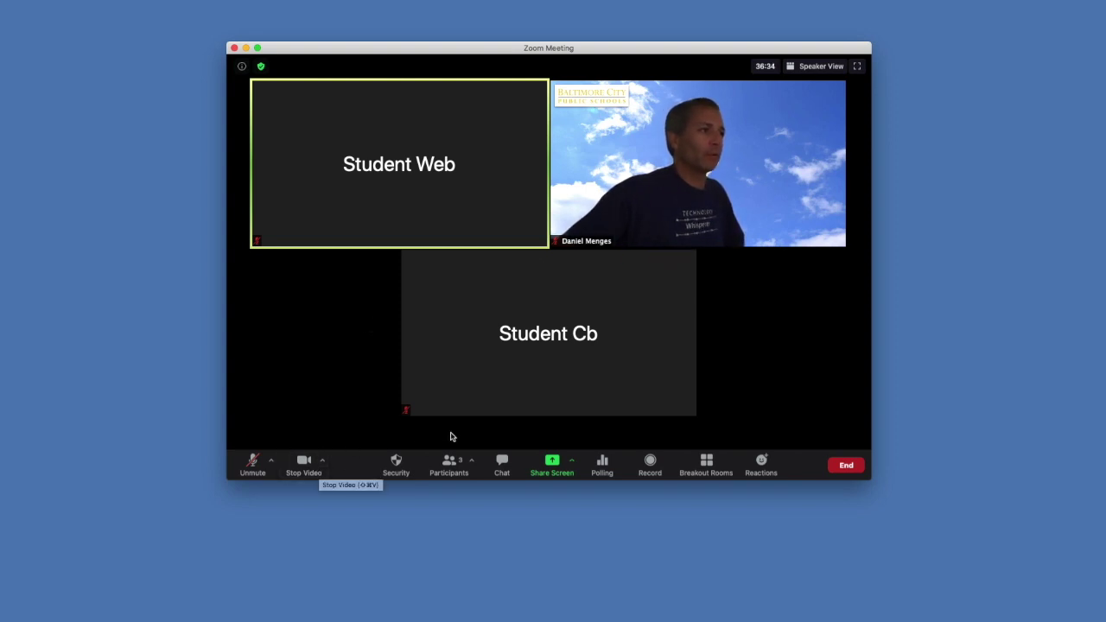
mouse_move(526, 230)
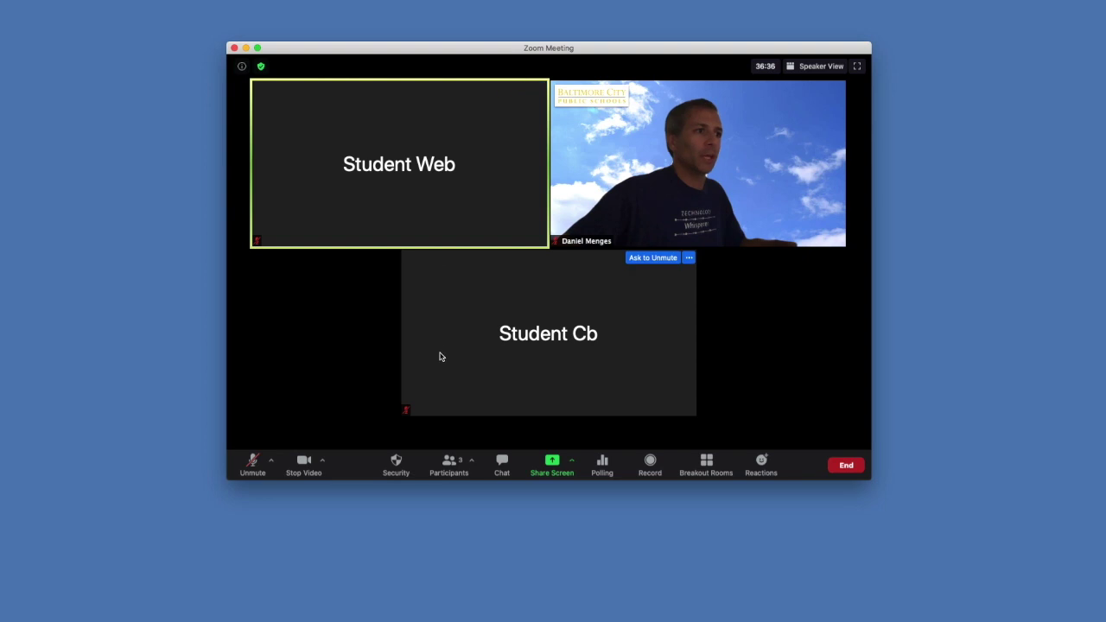
mouse_move(713, 221)
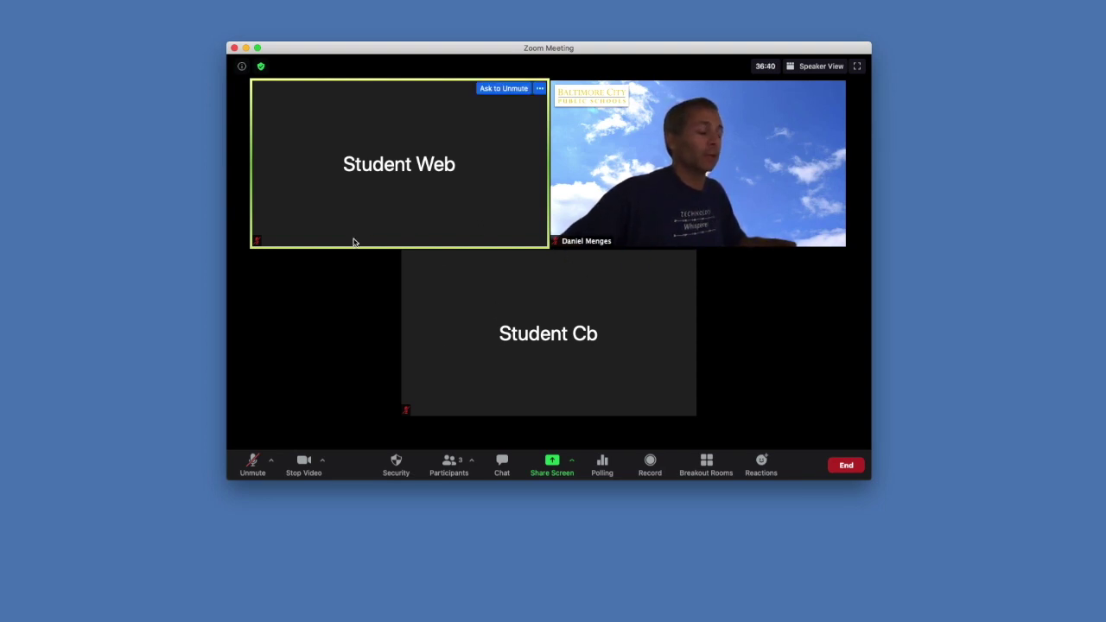
mouse_move(781, 227)
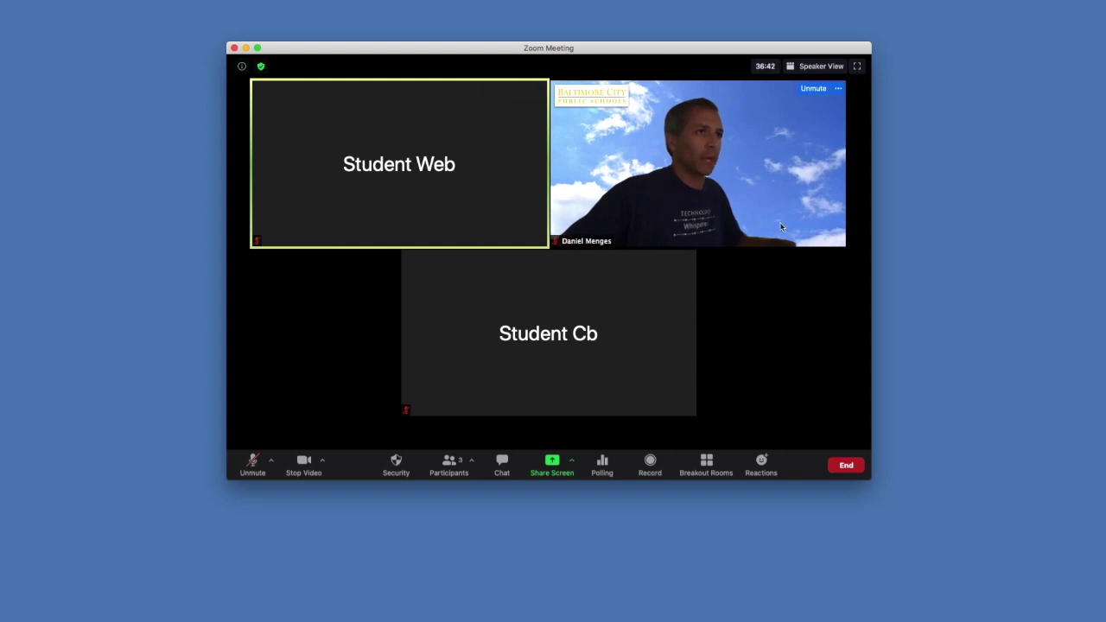
mouse_move(531, 268)
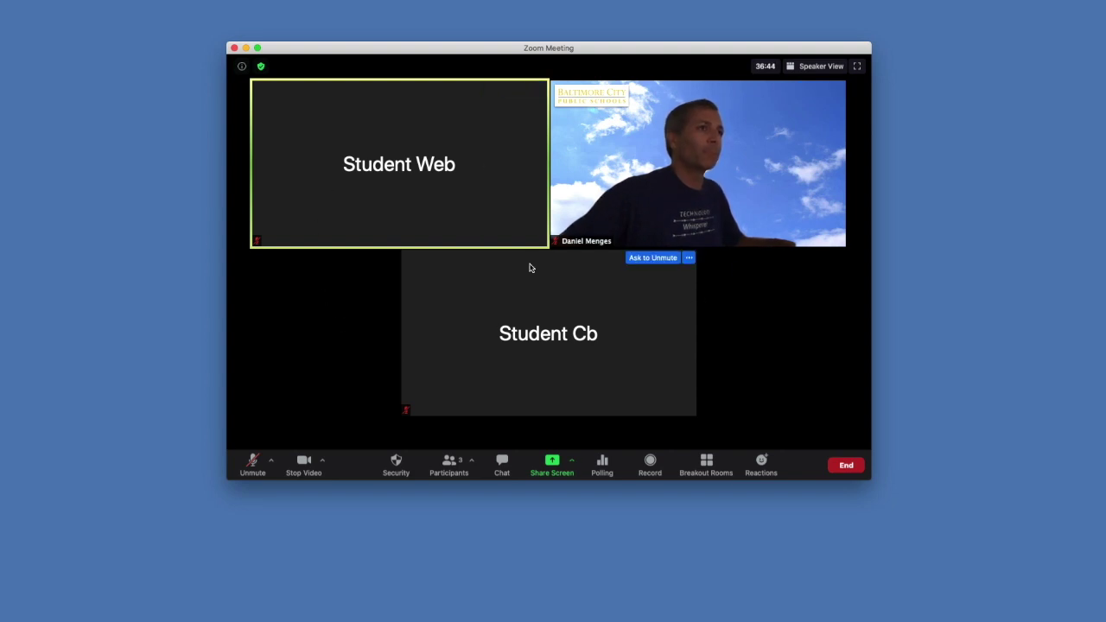
mouse_move(383, 143)
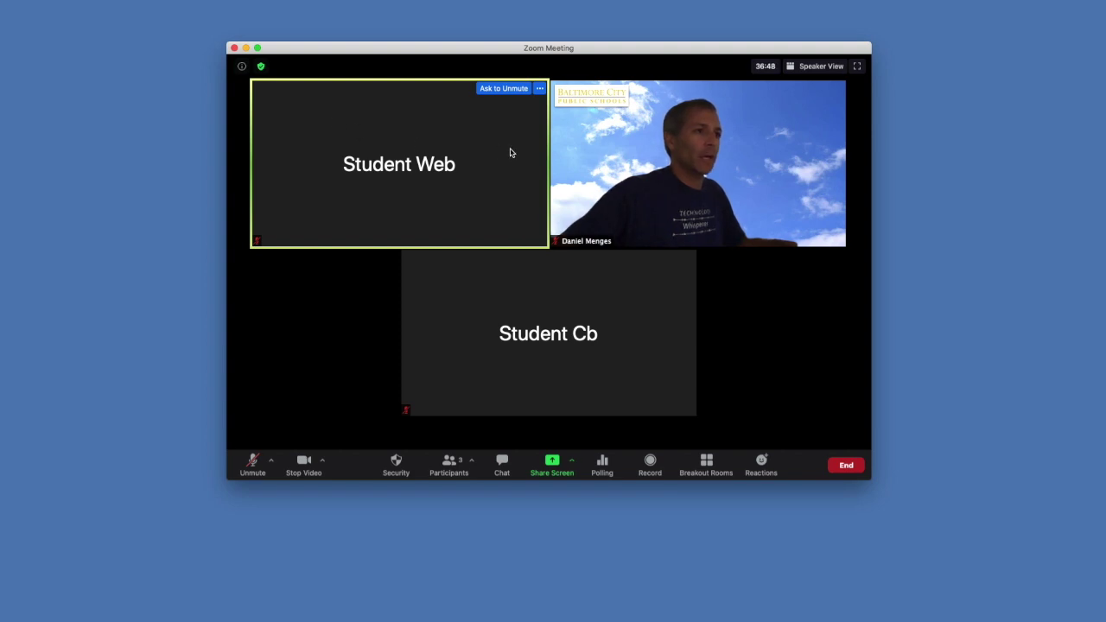
mouse_move(677, 131)
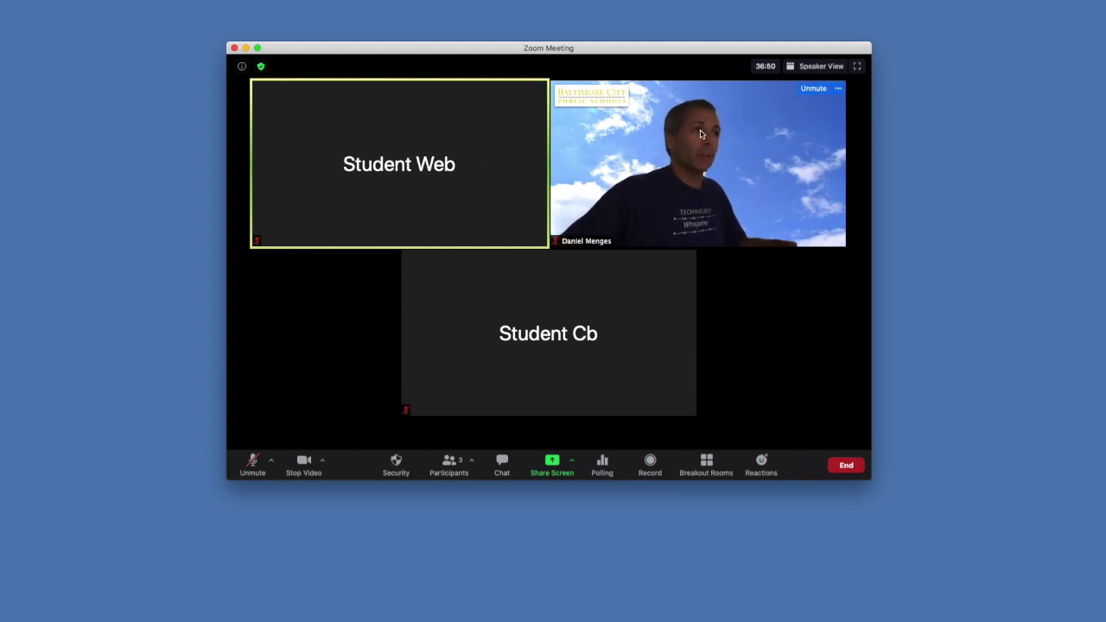
mouse_move(578, 619)
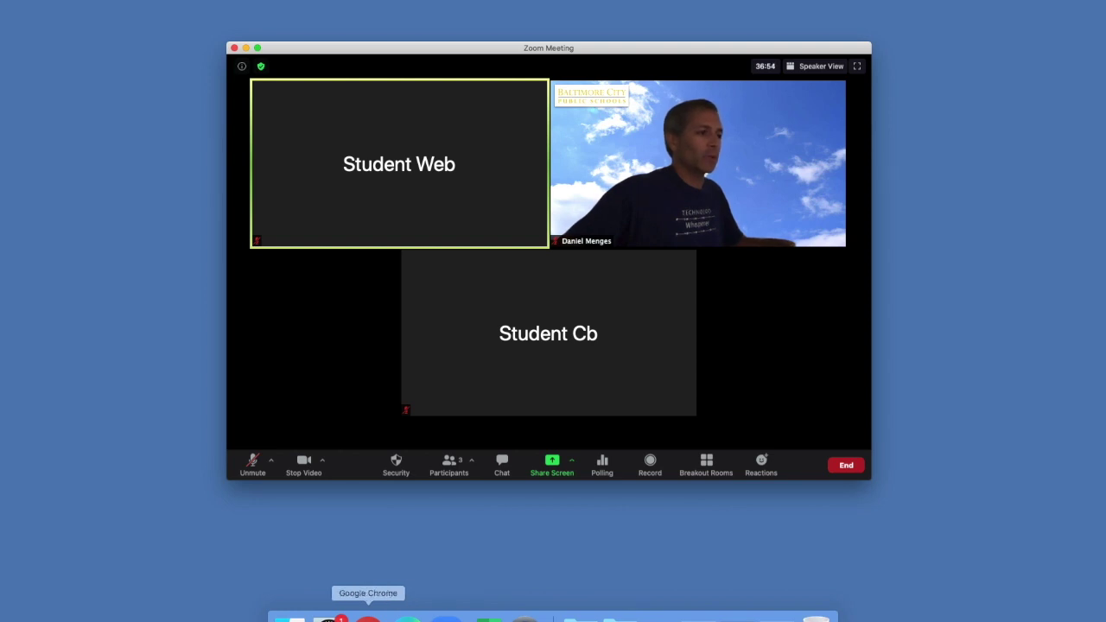
click(368, 618)
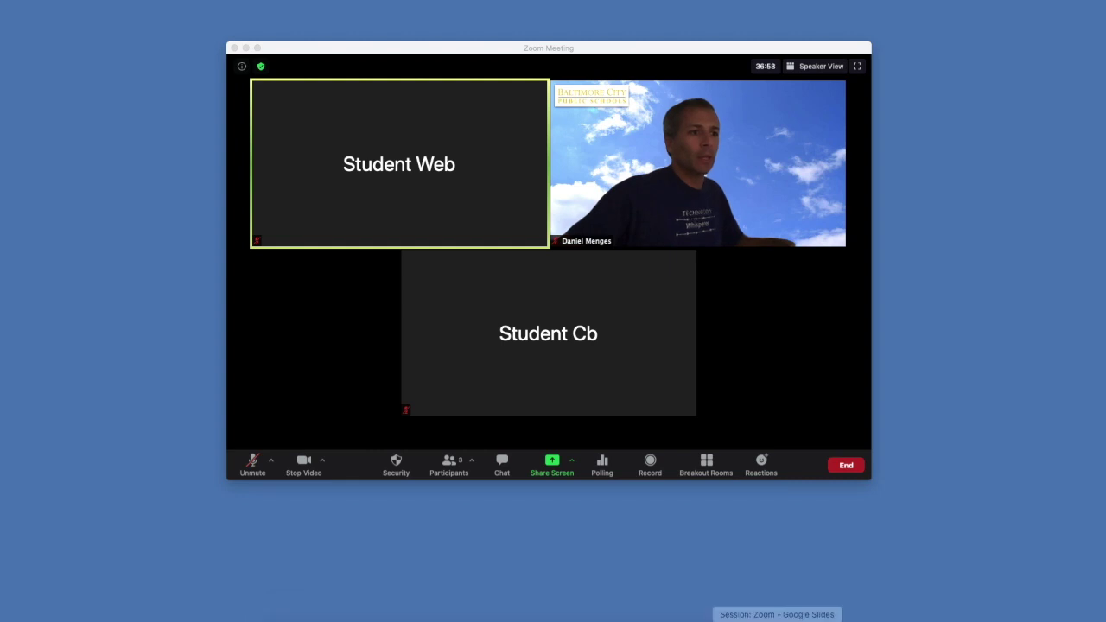
In Chrome, open the Class Meeting's edit page and scroll down to Meeting Options
click(781, 615)
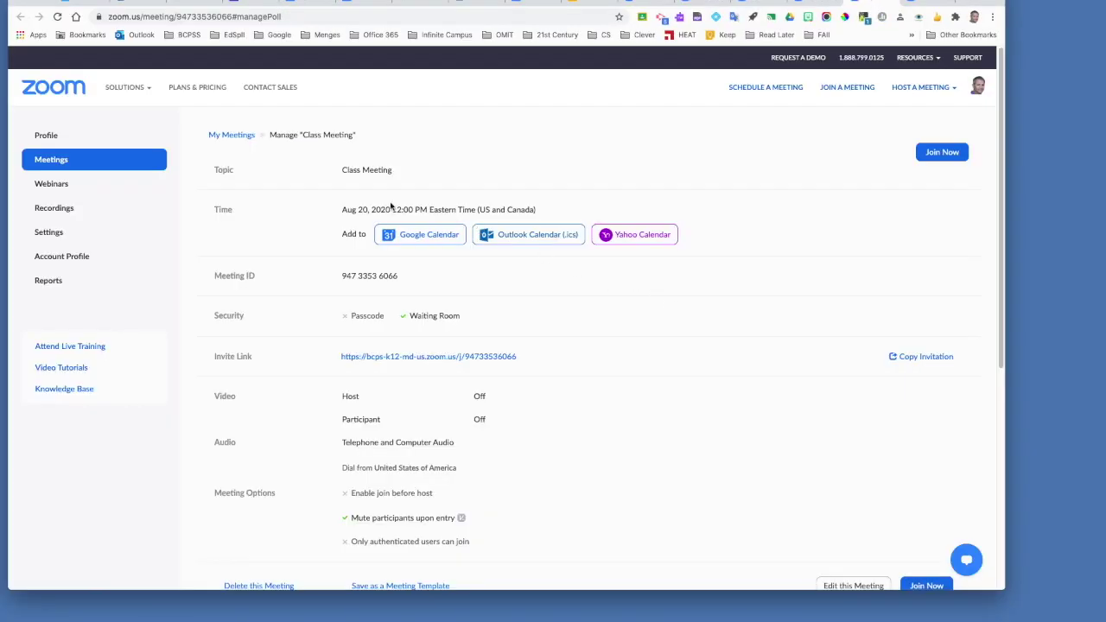
scroll(701, 329, down, 1)
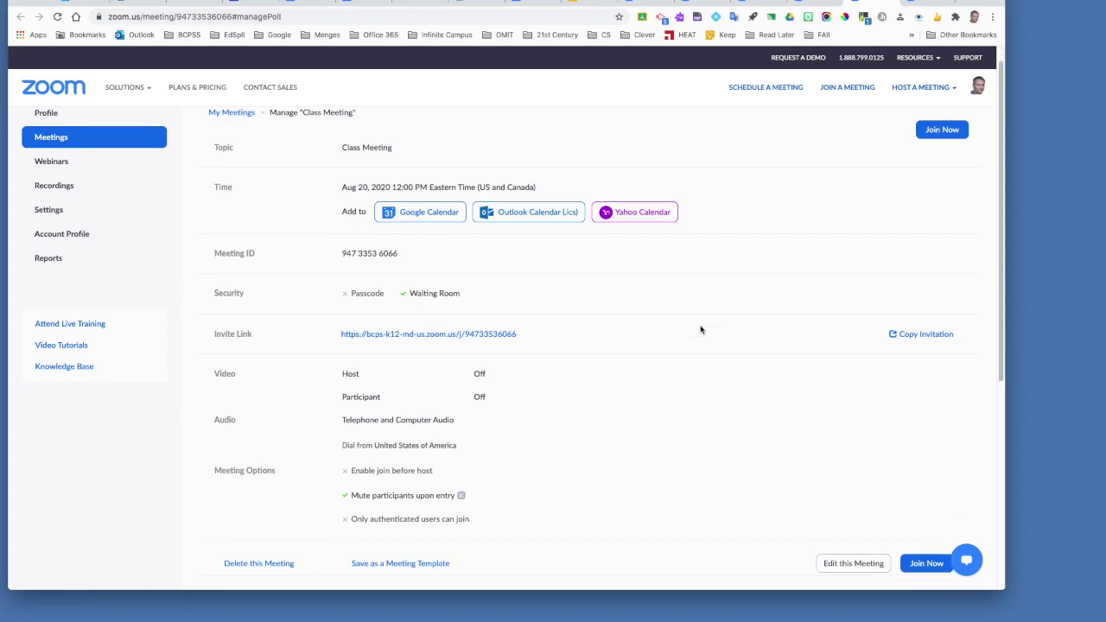
scroll(700, 329, down, 5)
scroll(700, 329, up, 1)
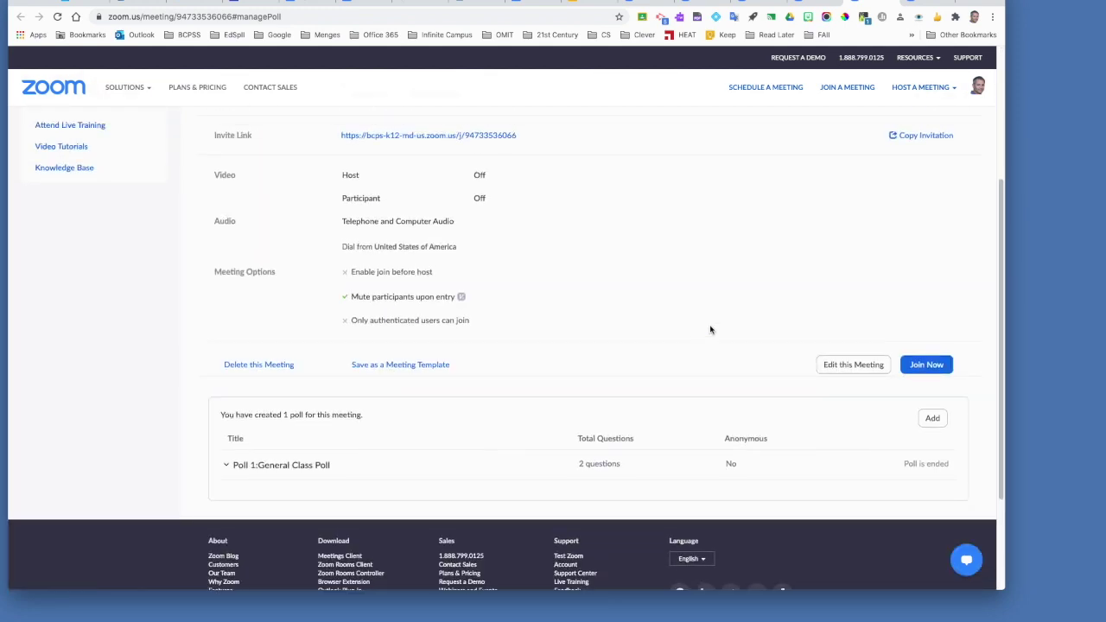
click(842, 367)
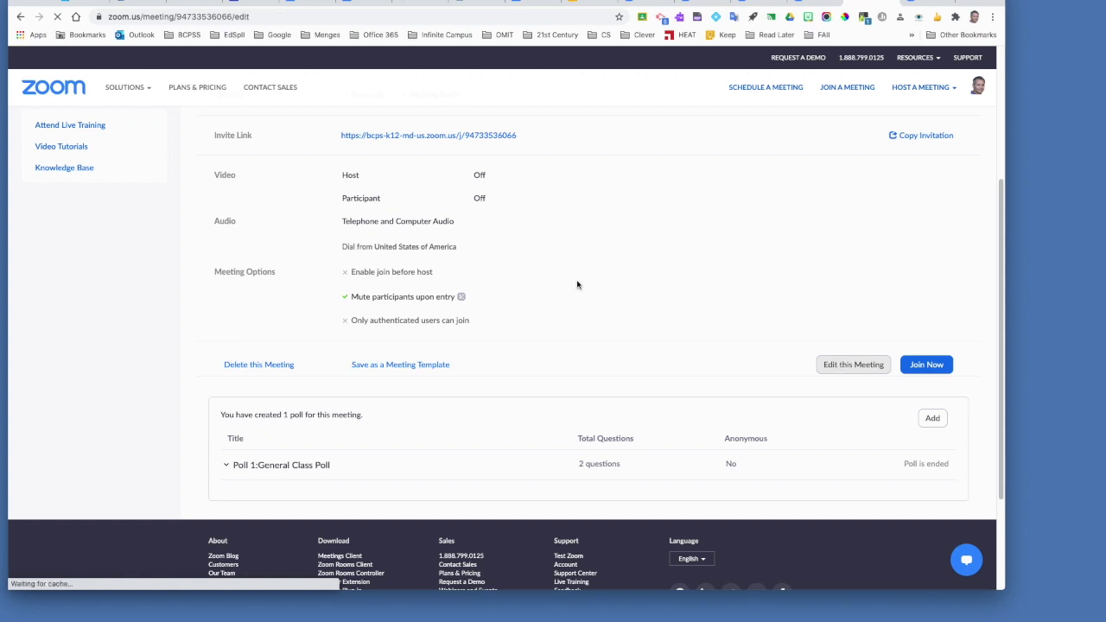
scroll(579, 289, down, 5)
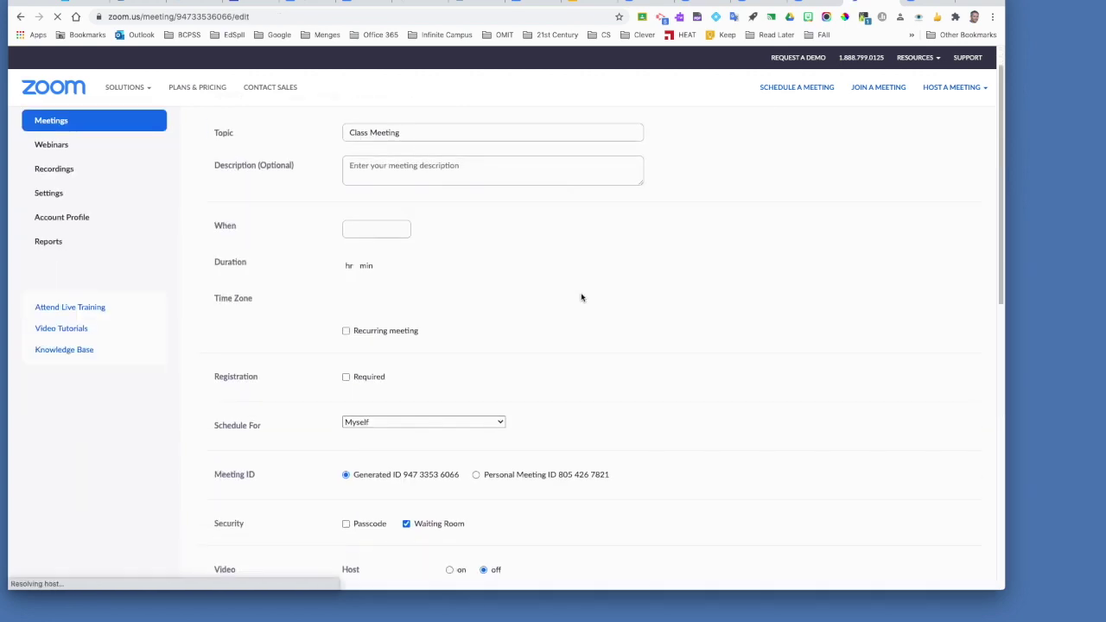
scroll(582, 297, down, 3)
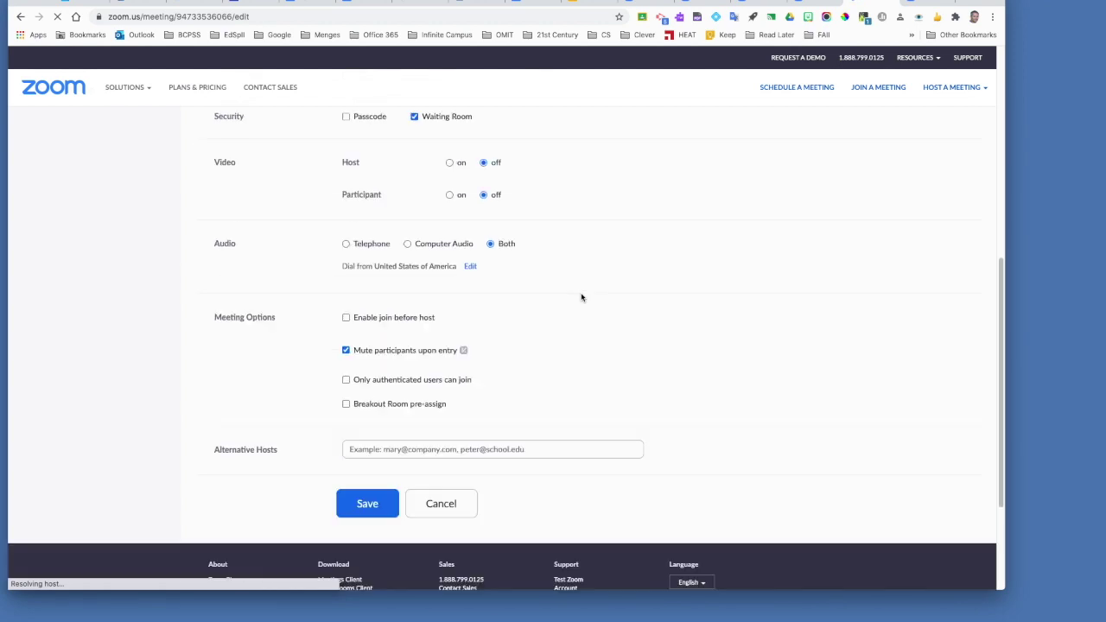
scroll(581, 297, down, 5)
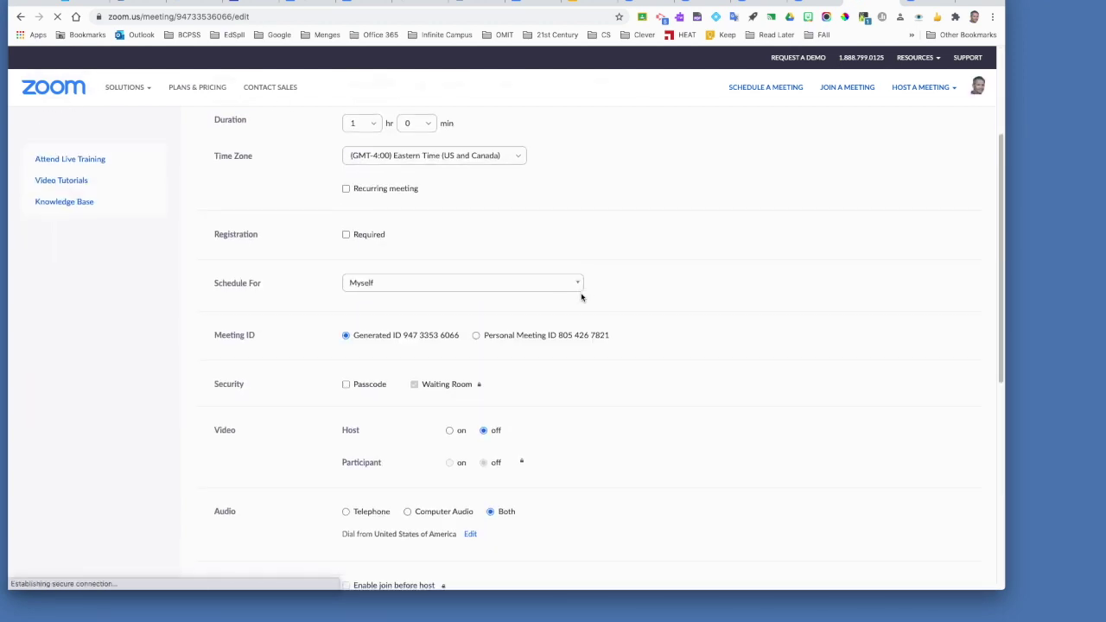
scroll(581, 298, down, 1)
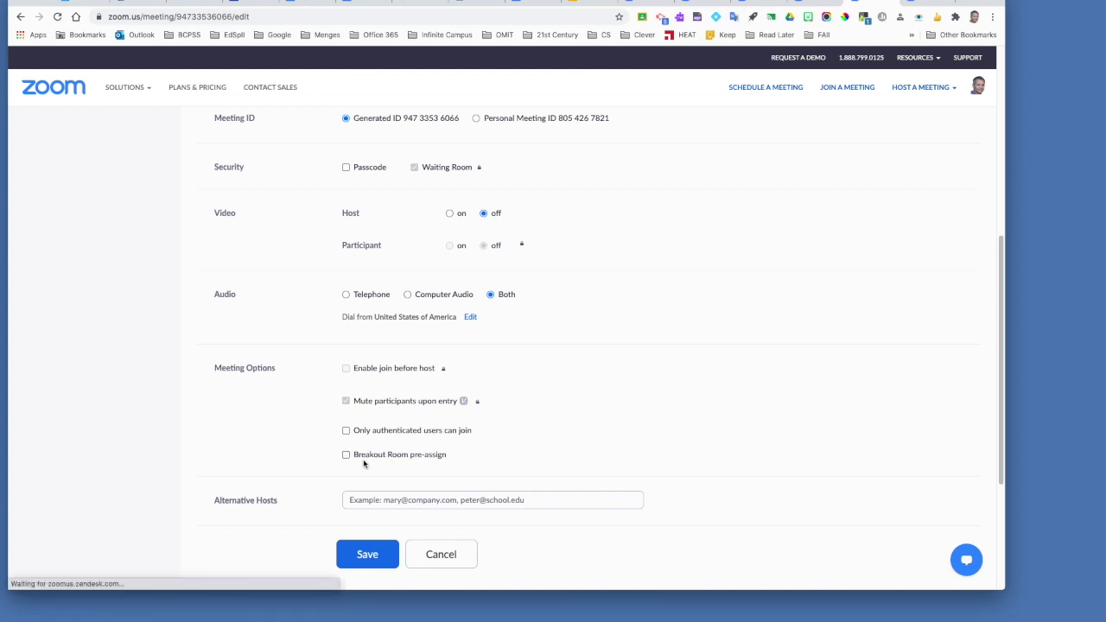
Check 'Breakout Room pre-assign', create rooms, and add Breakout Room 1
click(347, 458)
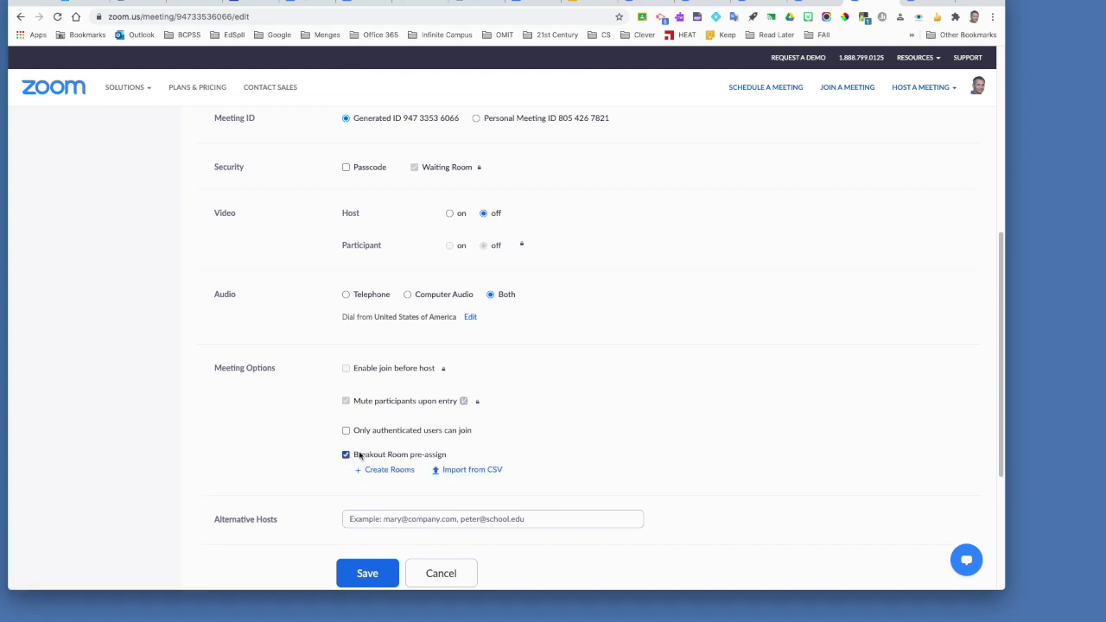
scroll(588, 427, down, 2)
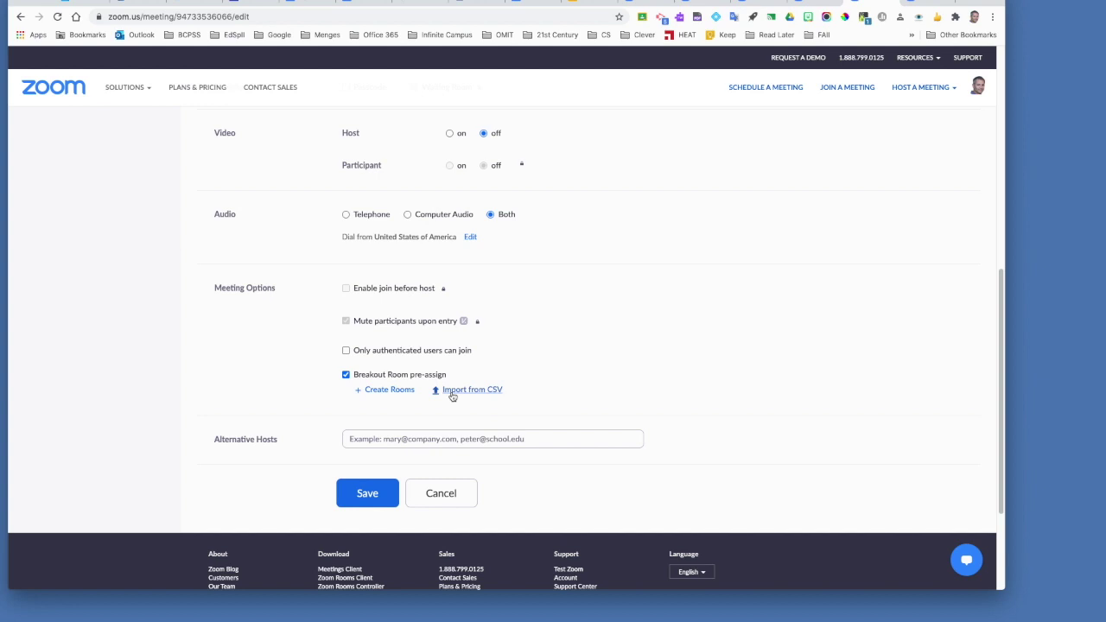
click(380, 390)
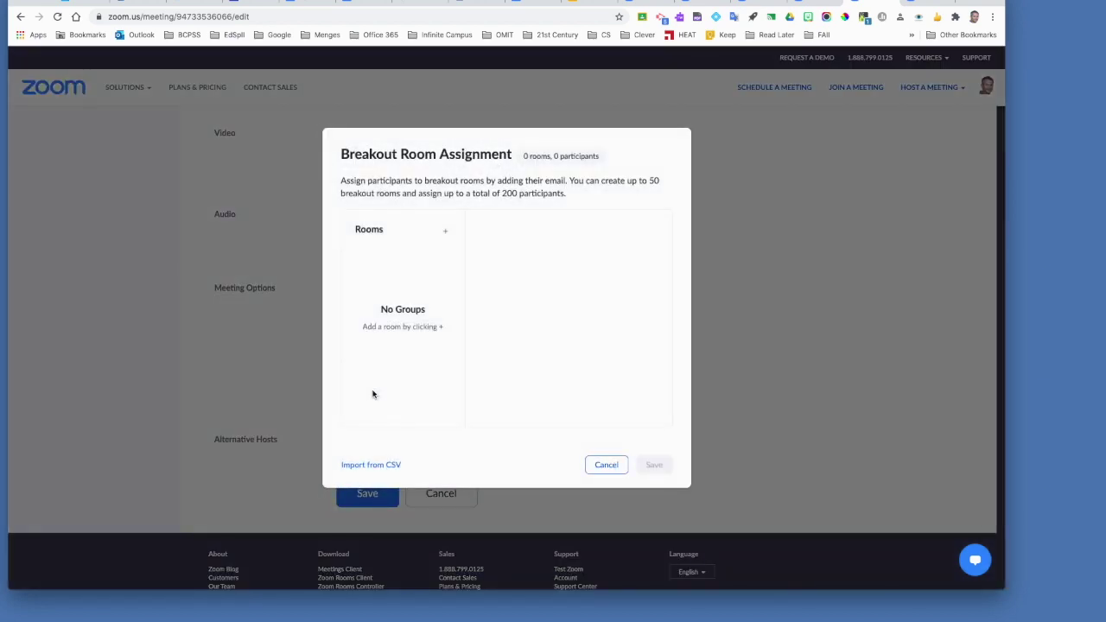
drag(342, 186, 565, 180)
click(544, 178)
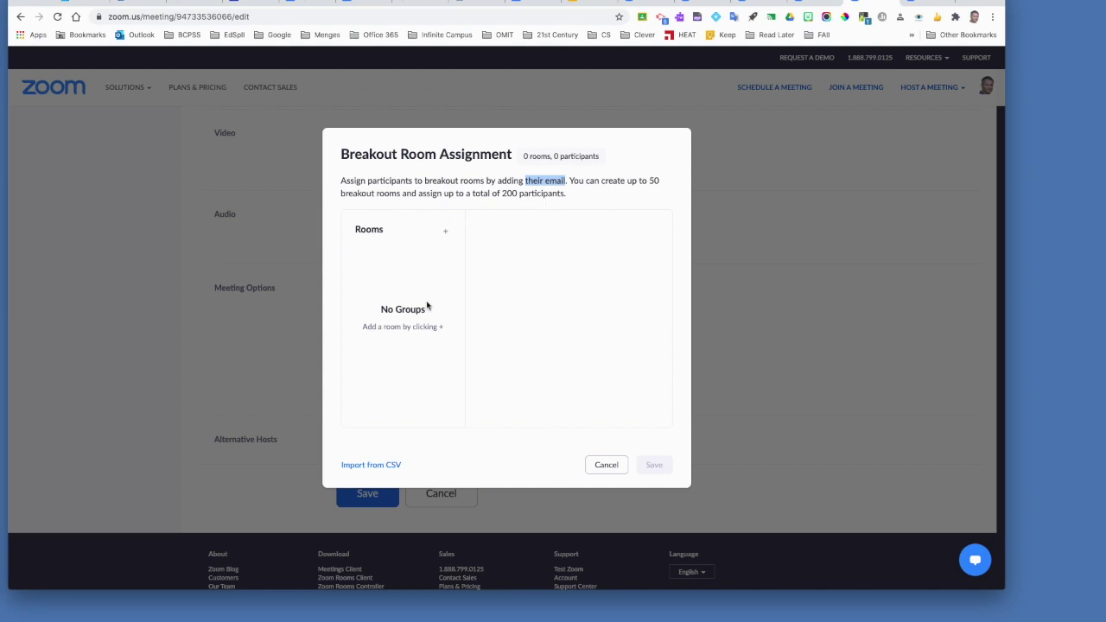
click(445, 231)
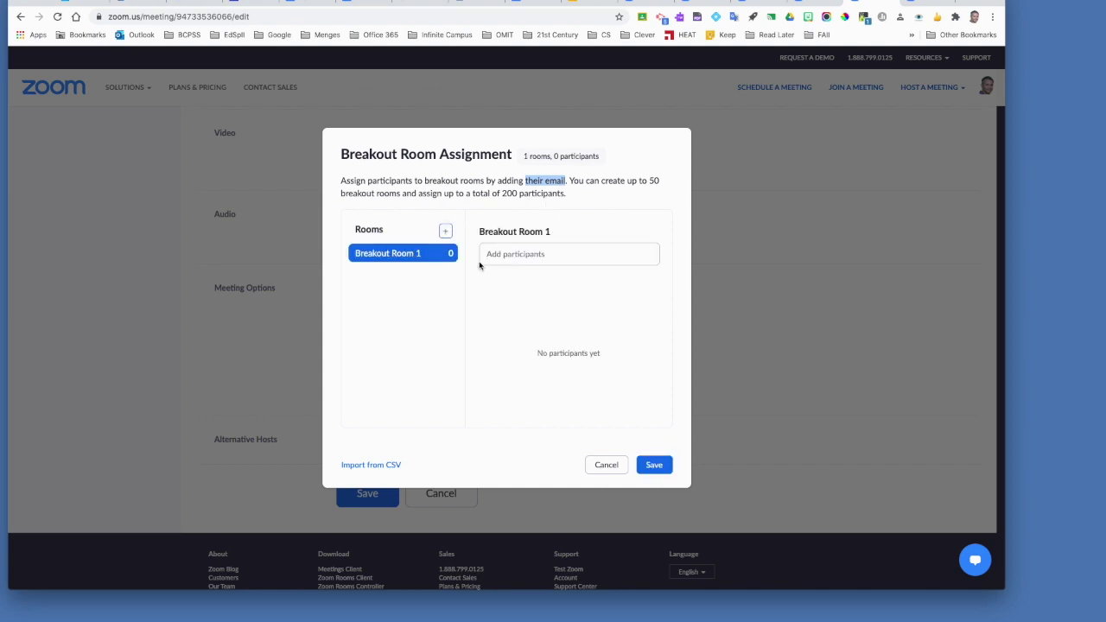
Add three more rooms for four in total, and add a participant's e-mail in Breakout Room 1
click(444, 232)
click(445, 231)
click(445, 231)
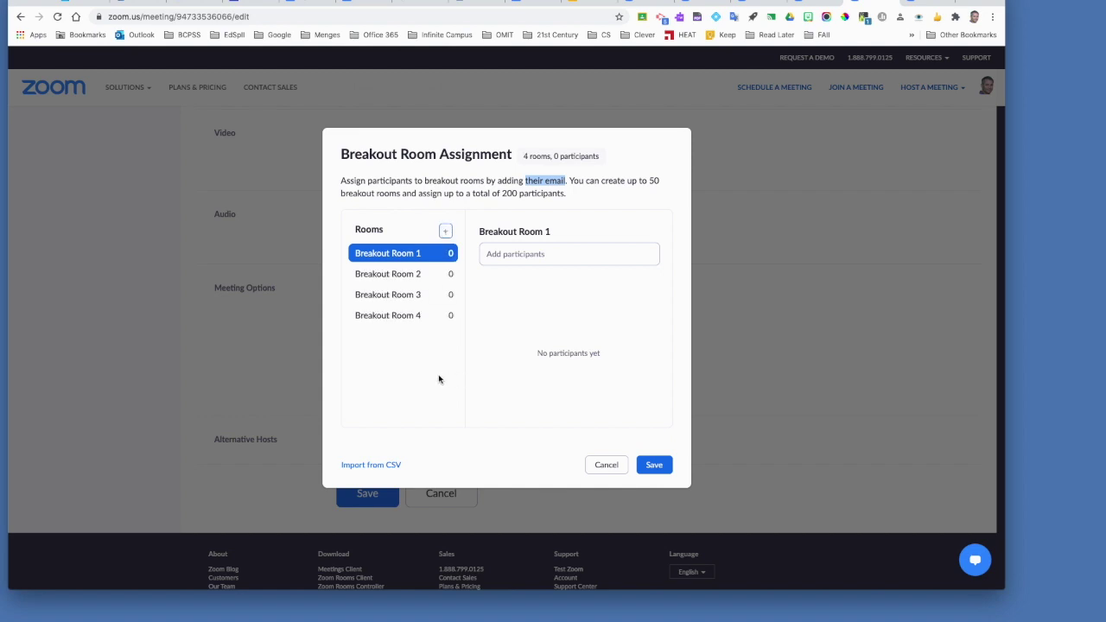
click(511, 254)
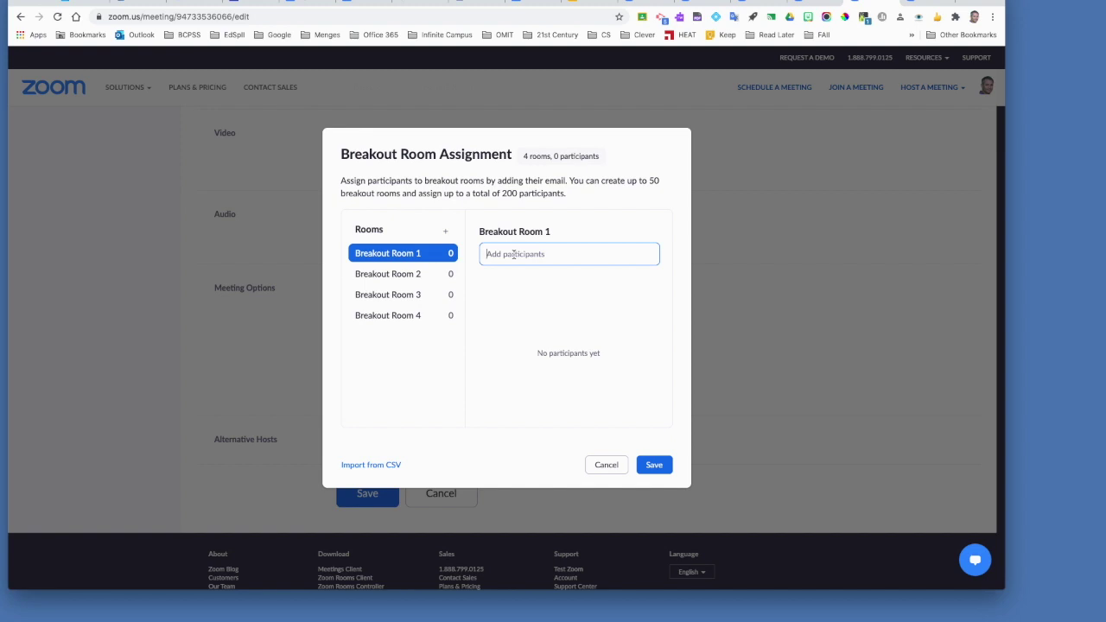
key(Return)
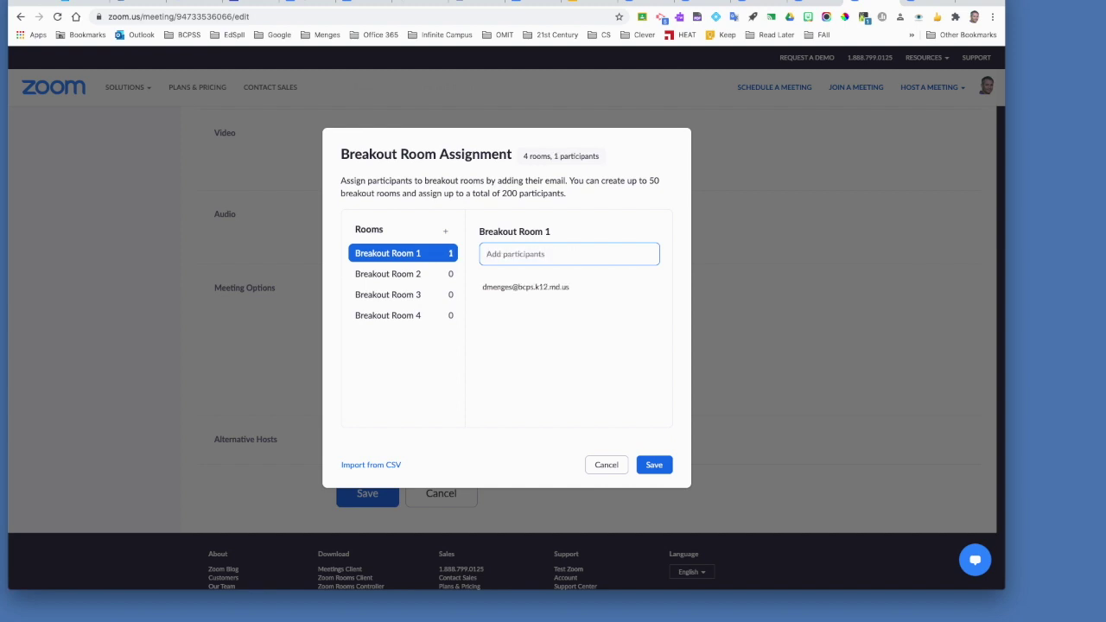
Move that participant to Breakout Room 2
mouse_move(511, 289)
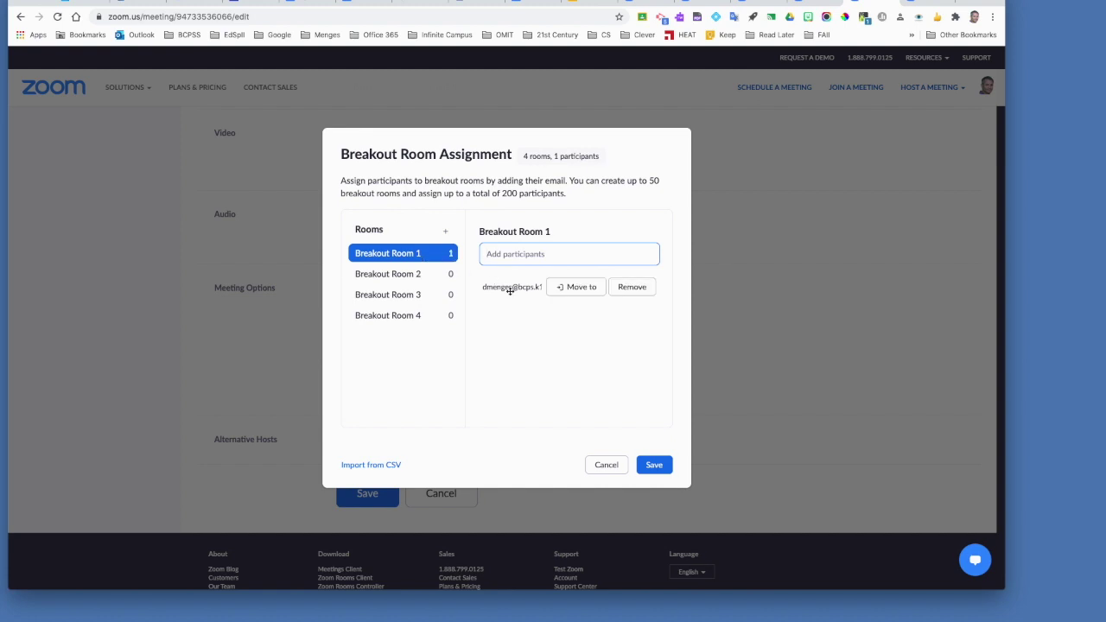
click(571, 293)
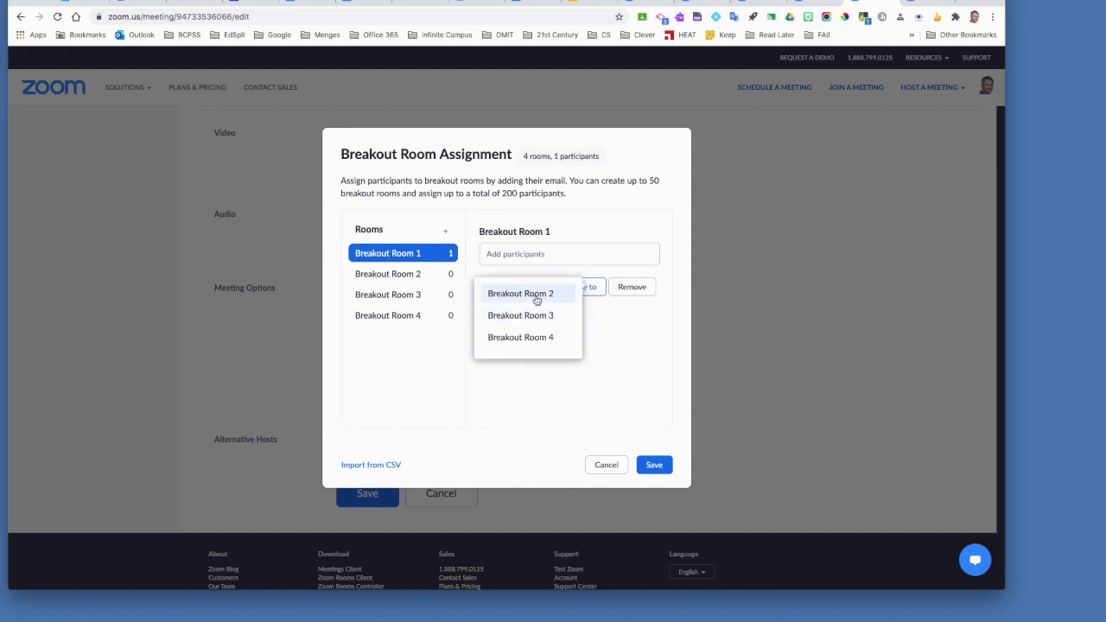
click(534, 295)
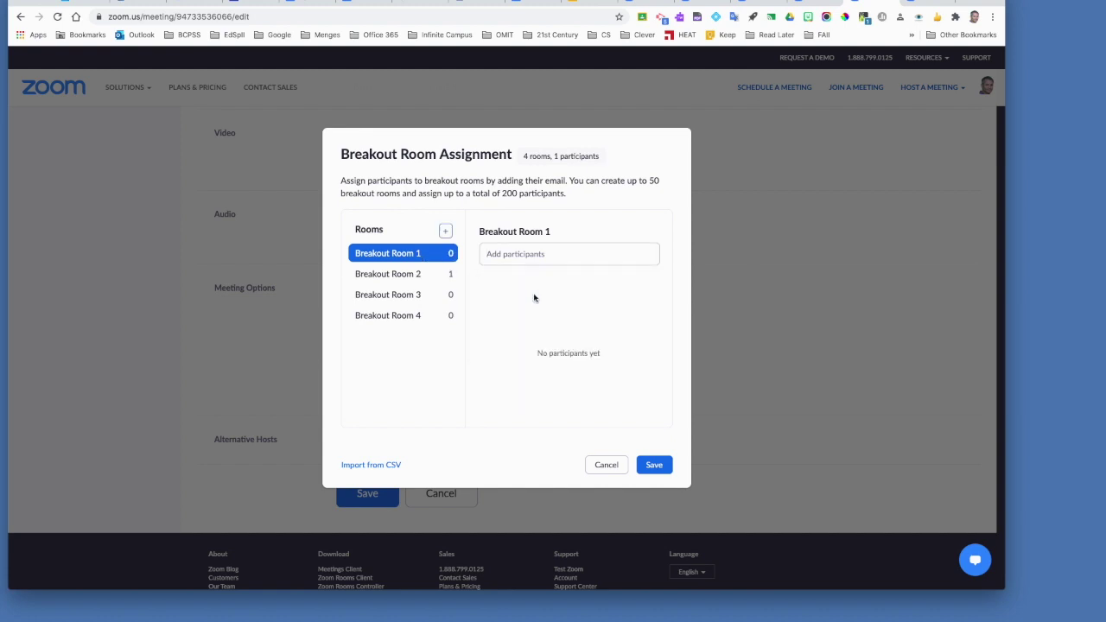
Review the participants in Breakout Rooms 2, 1 and 4, leaving Room 4 empty
click(400, 277)
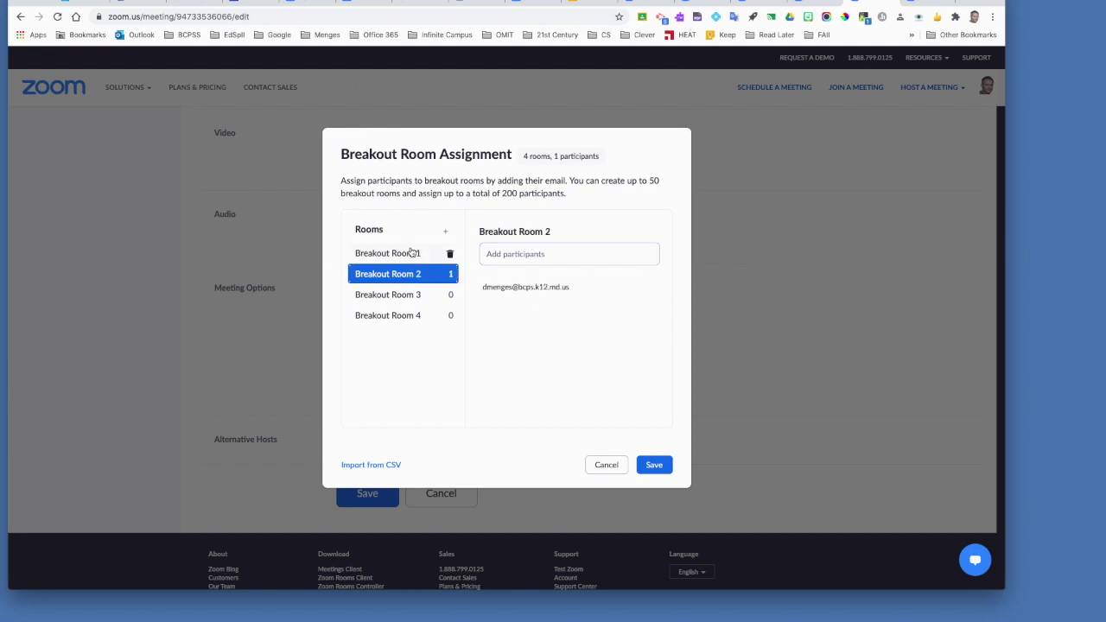
click(411, 253)
click(405, 312)
click(527, 251)
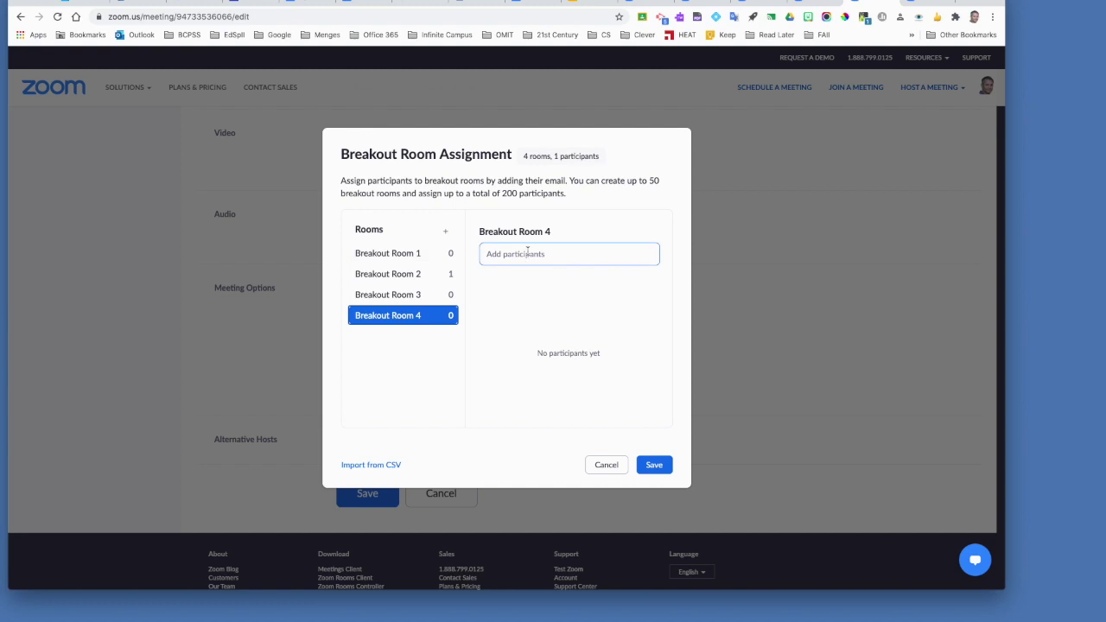
click(639, 216)
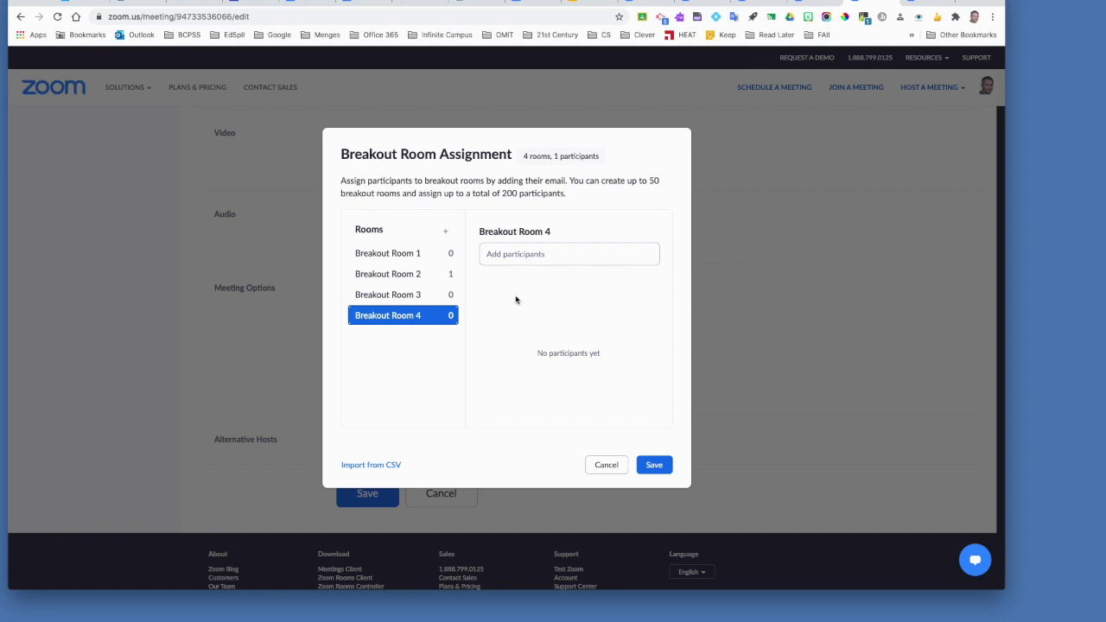
mouse_move(449, 302)
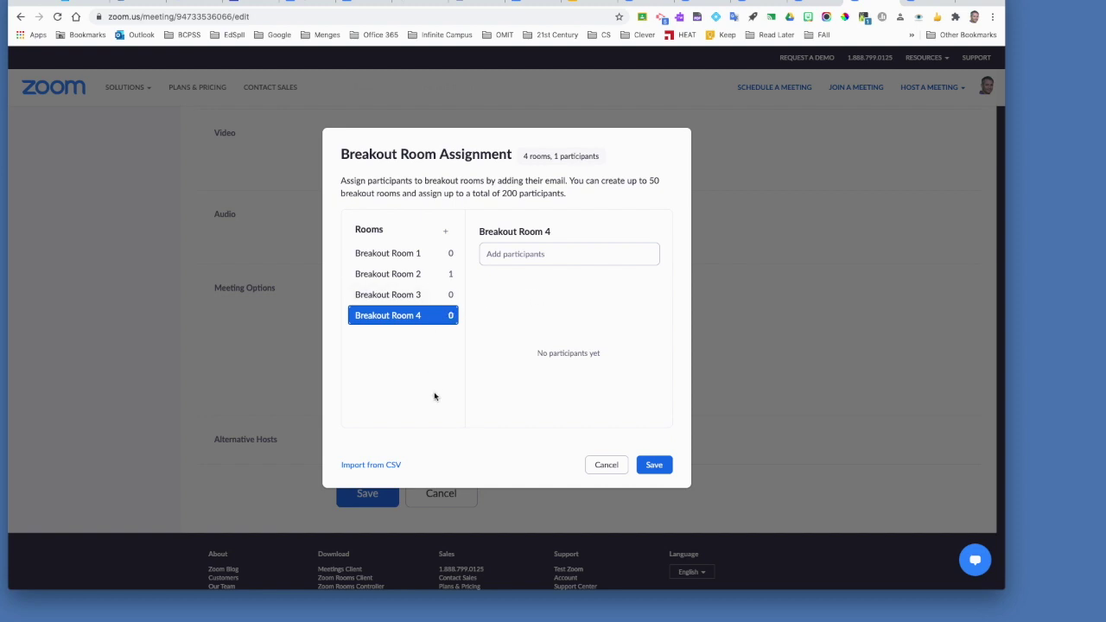